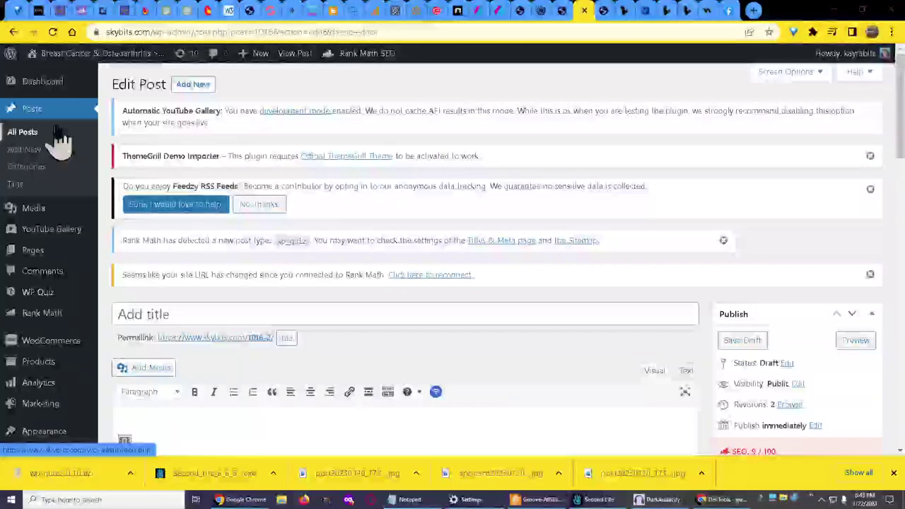
# Visit the public site from the WordPress admin and follow its donation banner link to the GoFundMe fundraiser.
pyautogui.moveTo(122, 55)
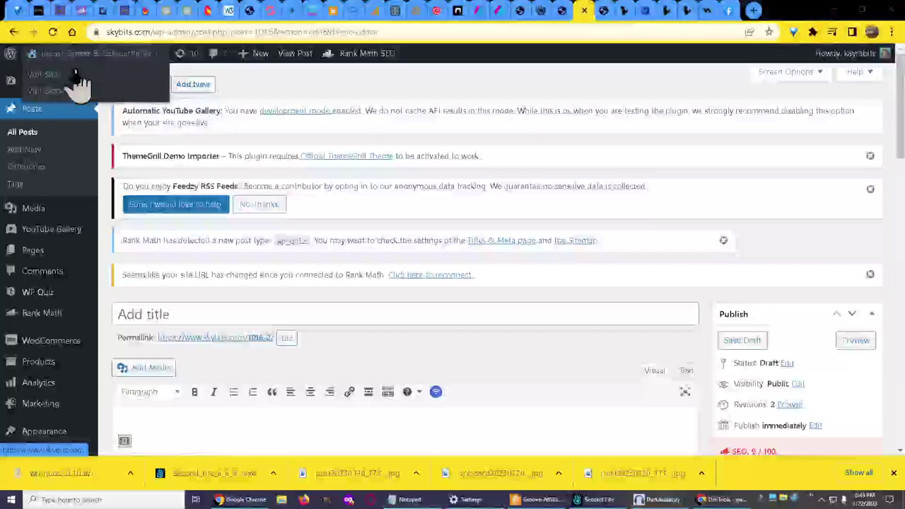
pyautogui.click(31, 91)
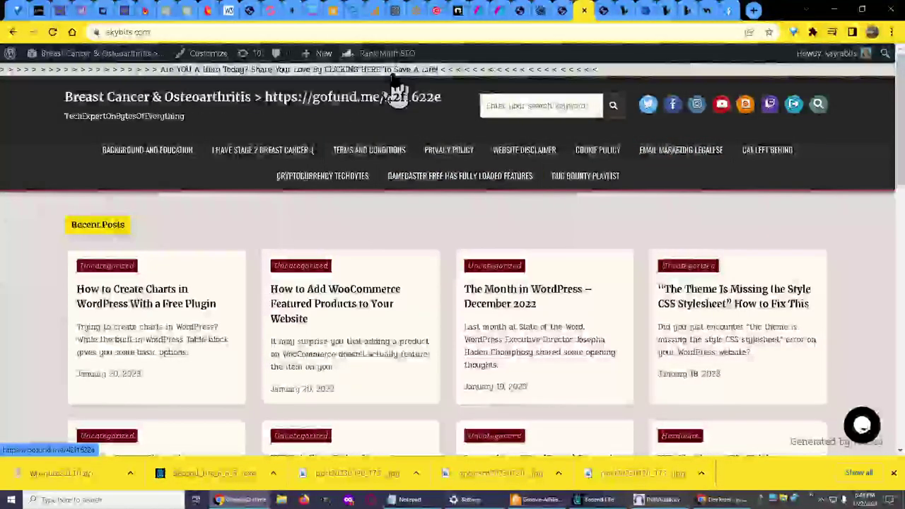
pyautogui.click(309, 81)
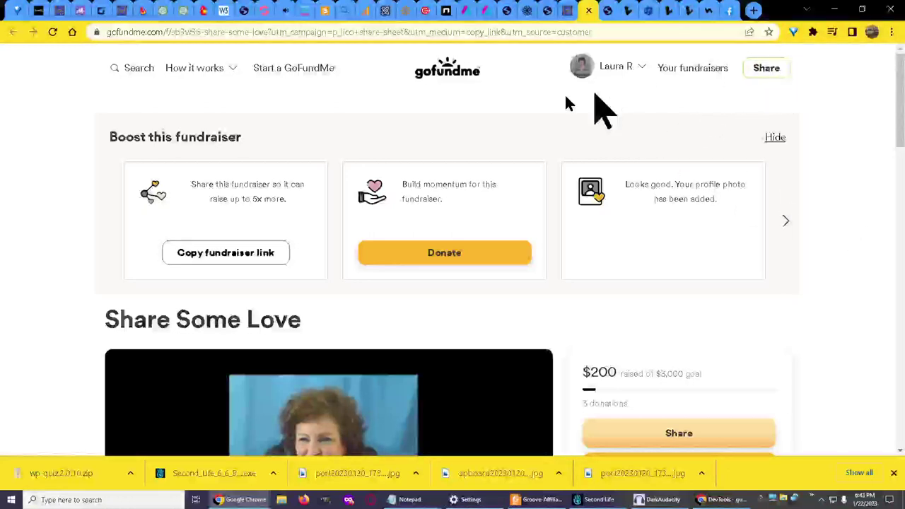
# Look through the public "Share Some Love" fundraiser page, including its photo, story and donation summary.
pyautogui.click(198, 68)
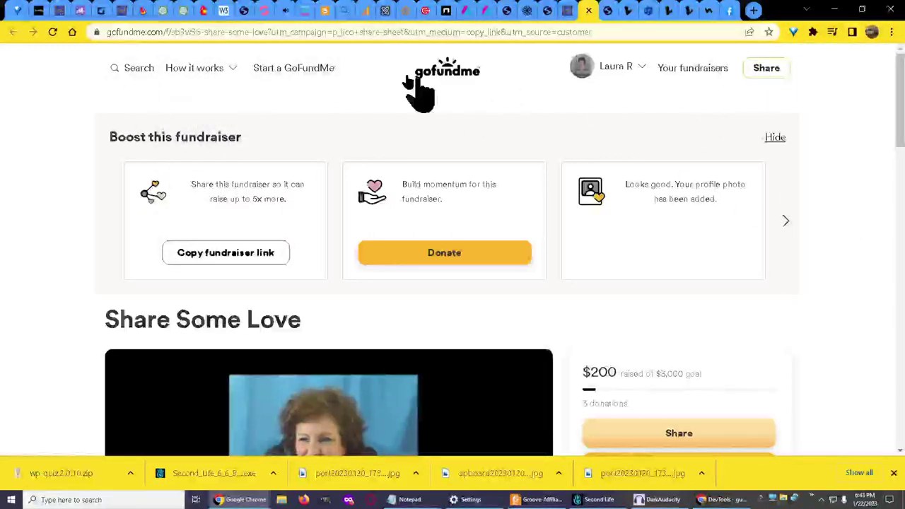
pyautogui.moveTo(594, 76)
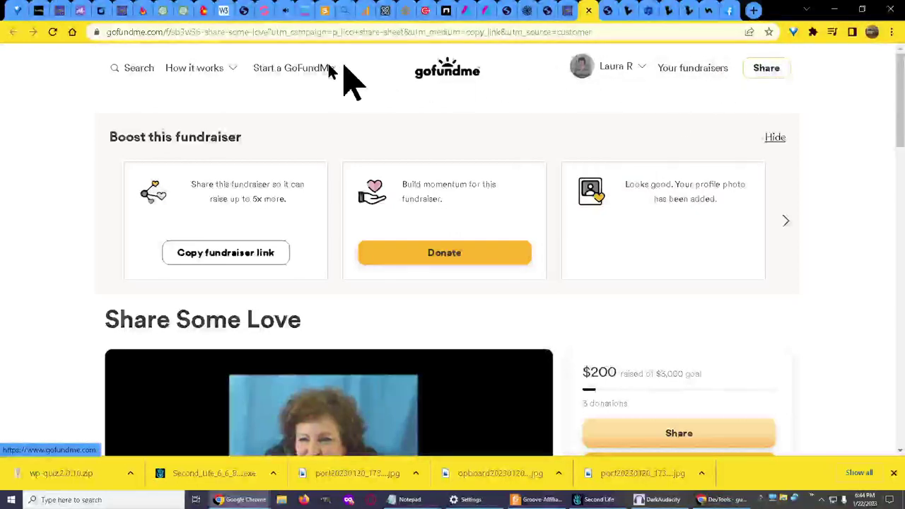
pyautogui.moveTo(225, 73)
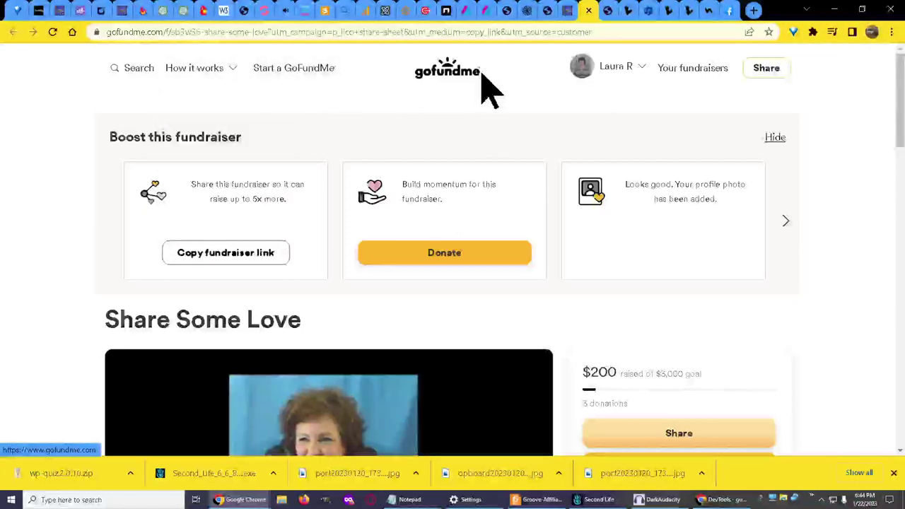
pyautogui.scroll(-1, 505, 91)
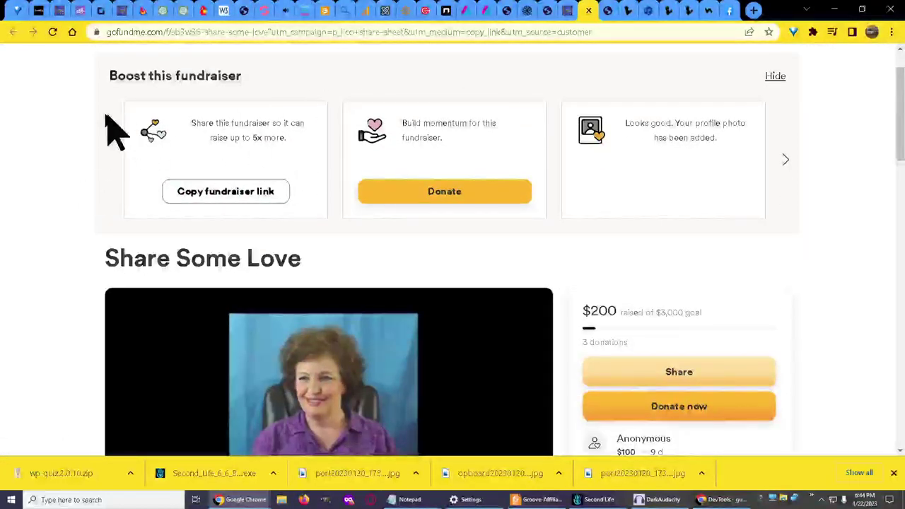
pyautogui.scroll(-3, 110, 148)
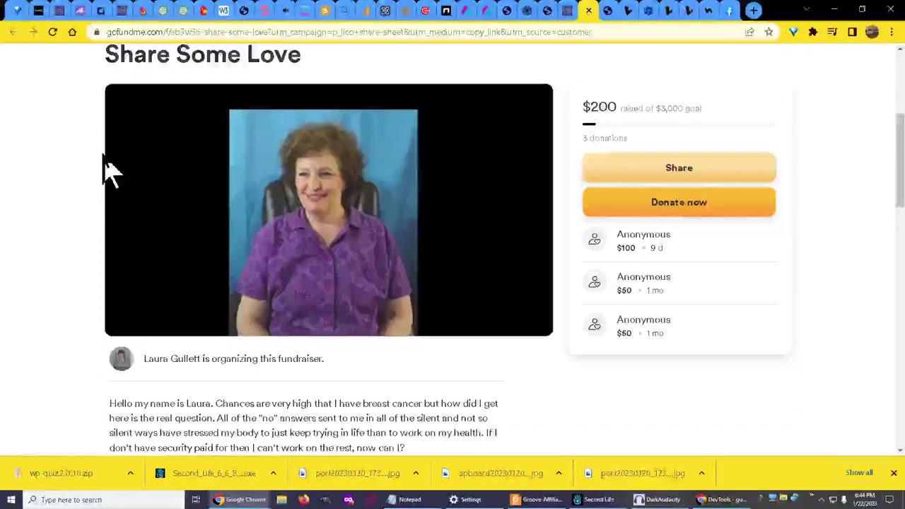
pyautogui.scroll(2, 38, 77)
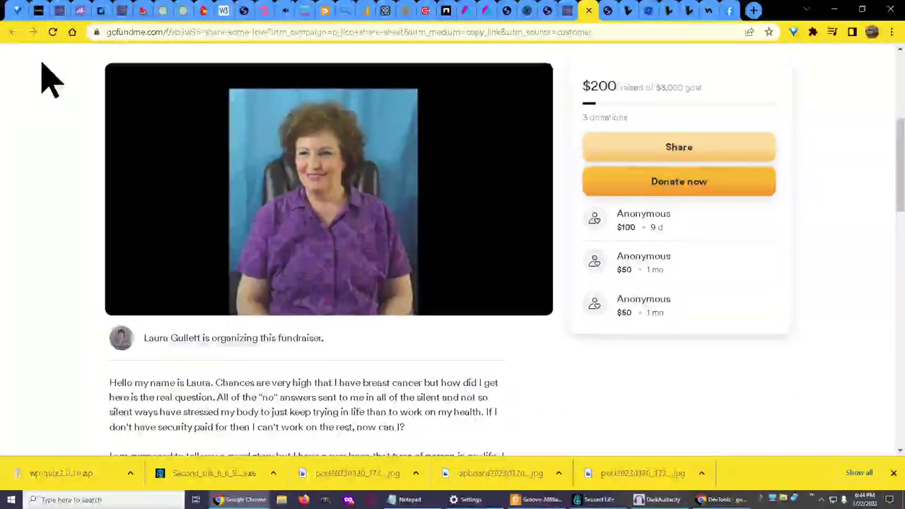
pyautogui.scroll(2, 45, 78)
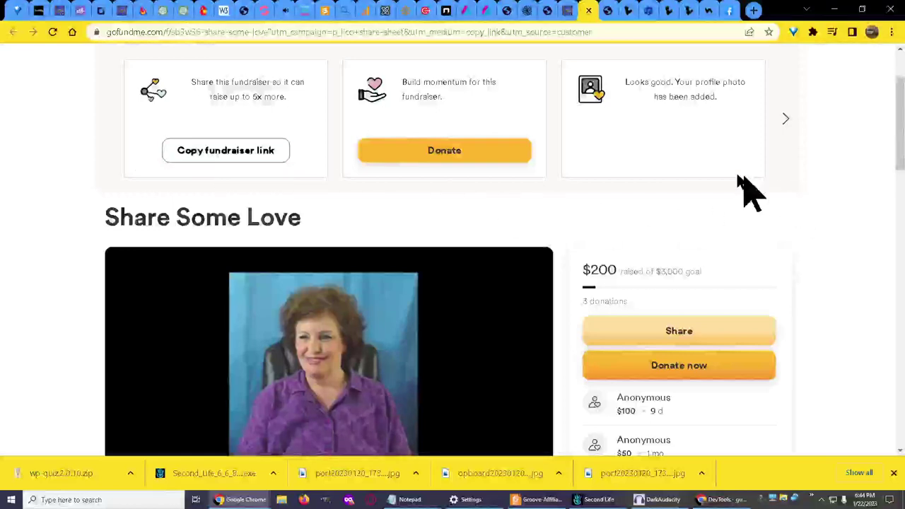
pyautogui.scroll(1, 696, 174)
pyautogui.scroll(1, 687, 152)
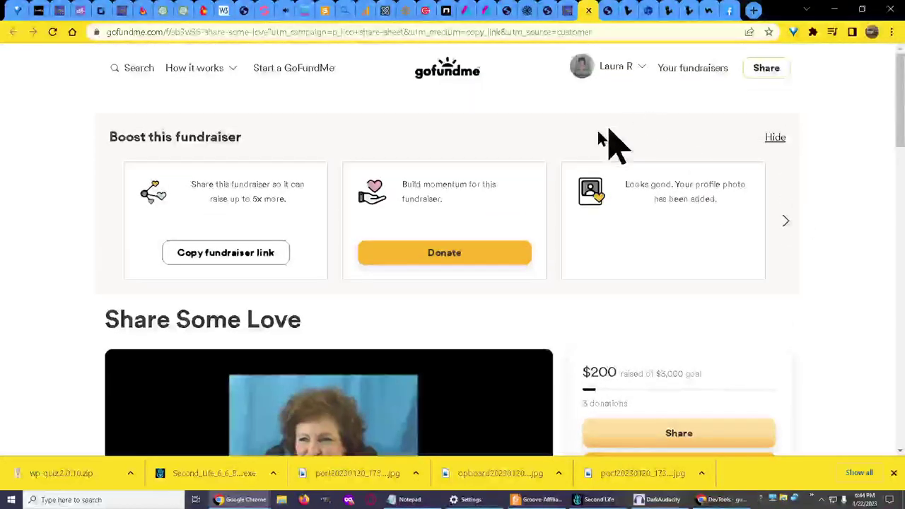
# Go from the account settings to the list of your fundraisers and open the management page of "Share Some Love".
pyautogui.moveTo(615, 66)
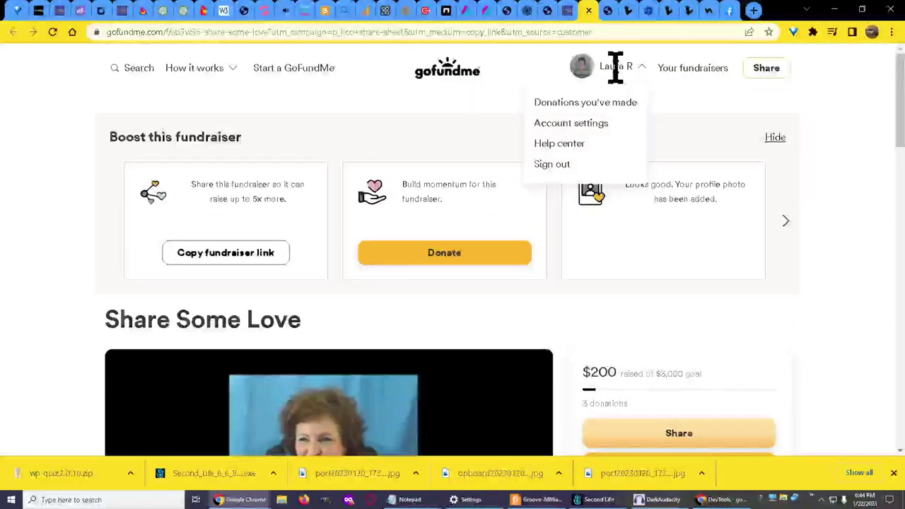
pyautogui.click(595, 129)
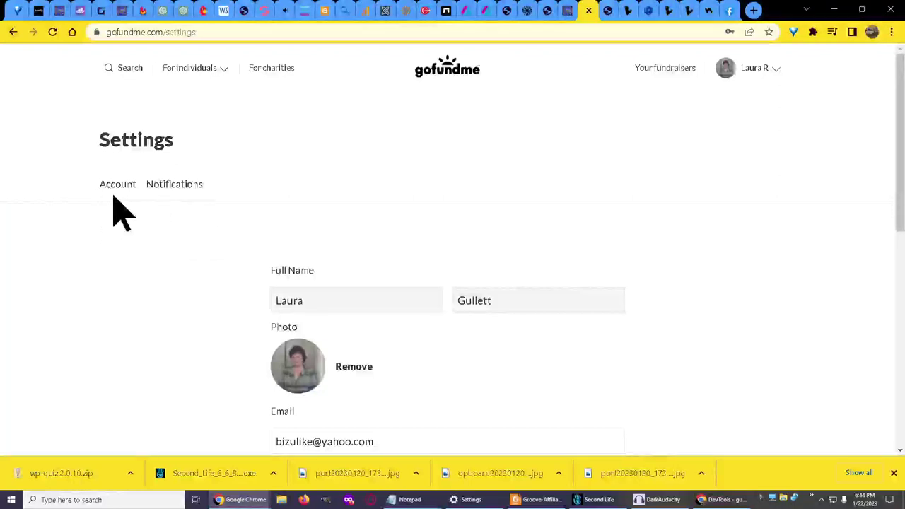
pyautogui.click(751, 71)
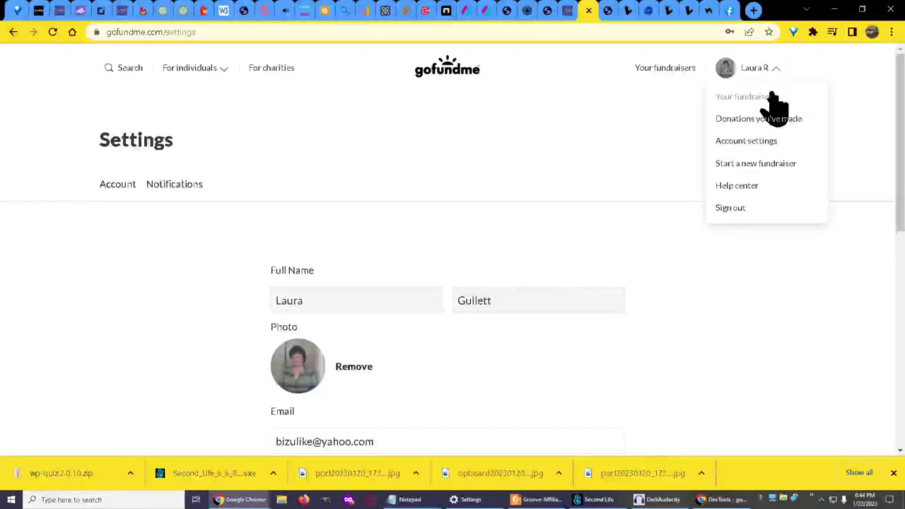
pyautogui.click(764, 96)
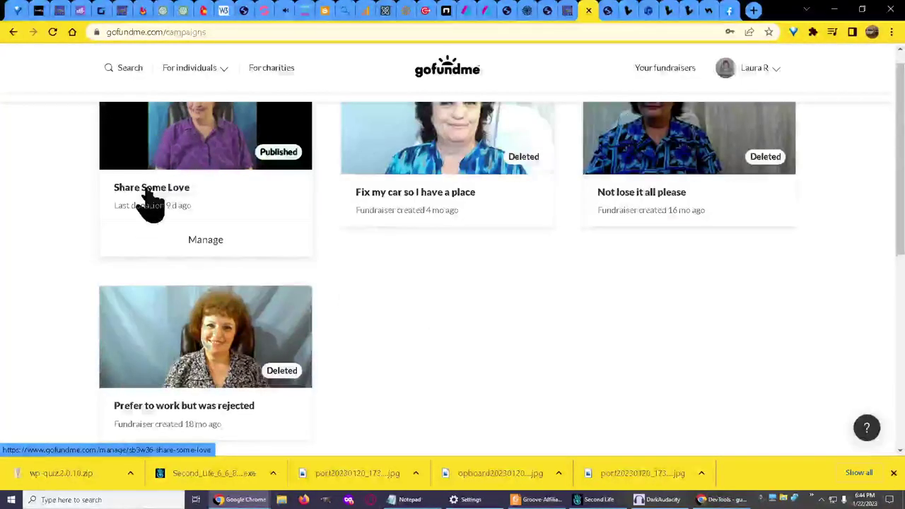
pyautogui.scroll(2, 131, 241)
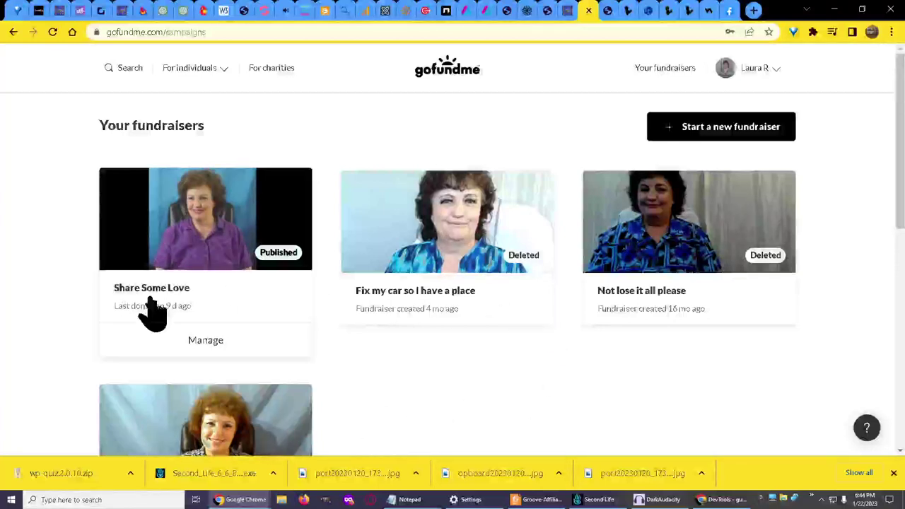
pyautogui.click(212, 225)
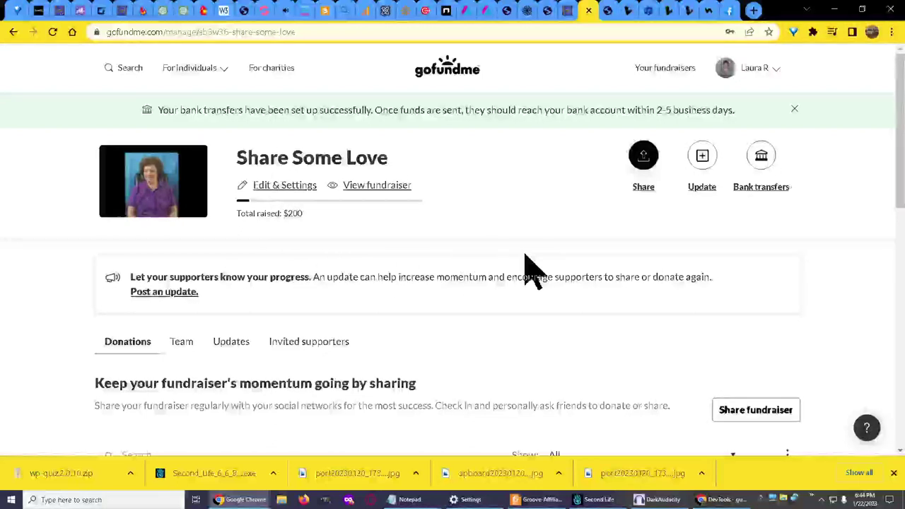
# Examine the received donations and the total raised on the fundraiser's management page.
pyautogui.scroll(-1, 537, 267)
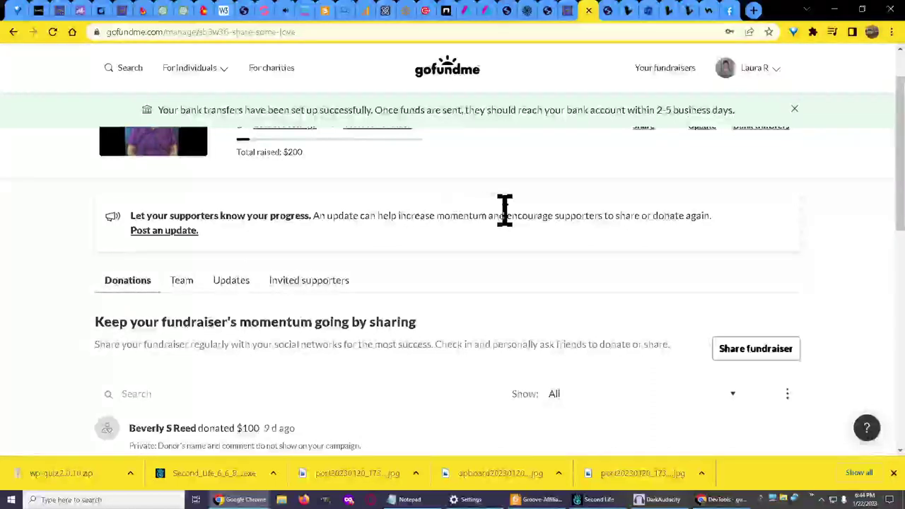
pyautogui.scroll(-4, 508, 216)
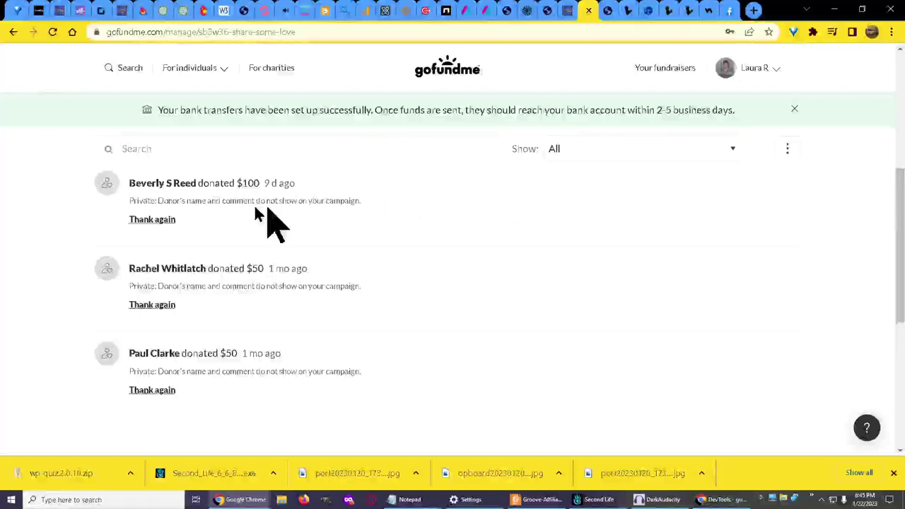
pyautogui.scroll(3, 241, 205)
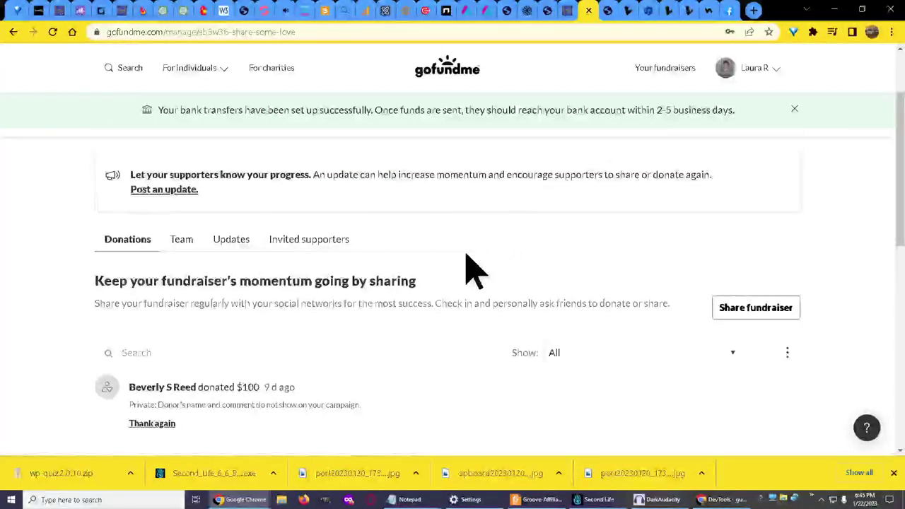
pyautogui.scroll(1, 467, 265)
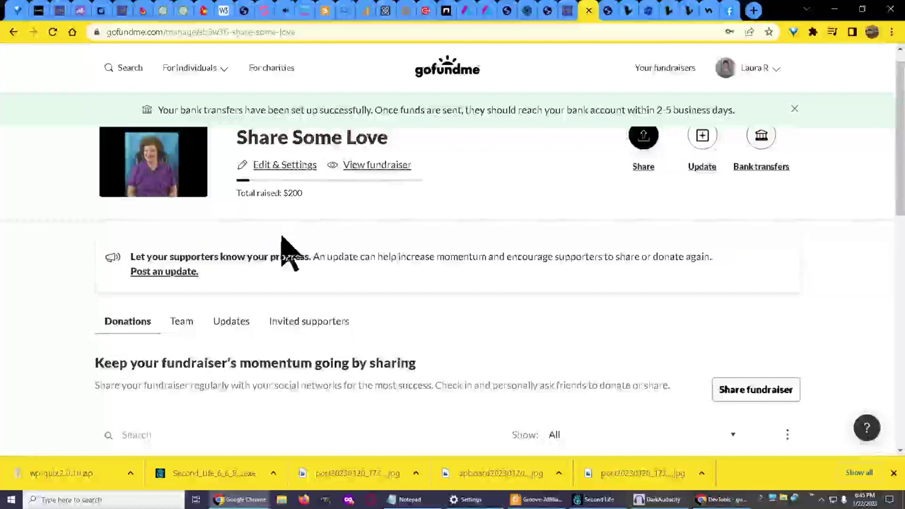
pyautogui.scroll(-1, 283, 314)
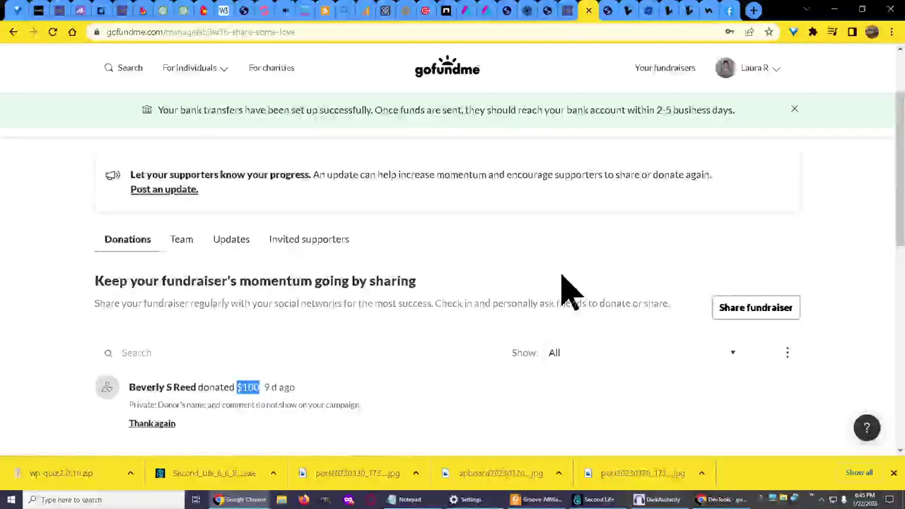
pyautogui.scroll(1, 569, 290)
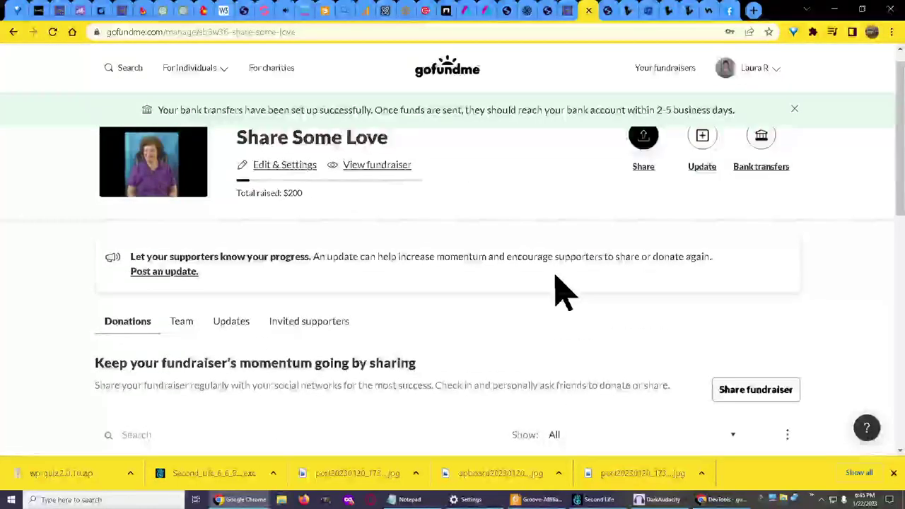
pyautogui.scroll(-1, 515, 291)
pyautogui.scroll(-1, 514, 268)
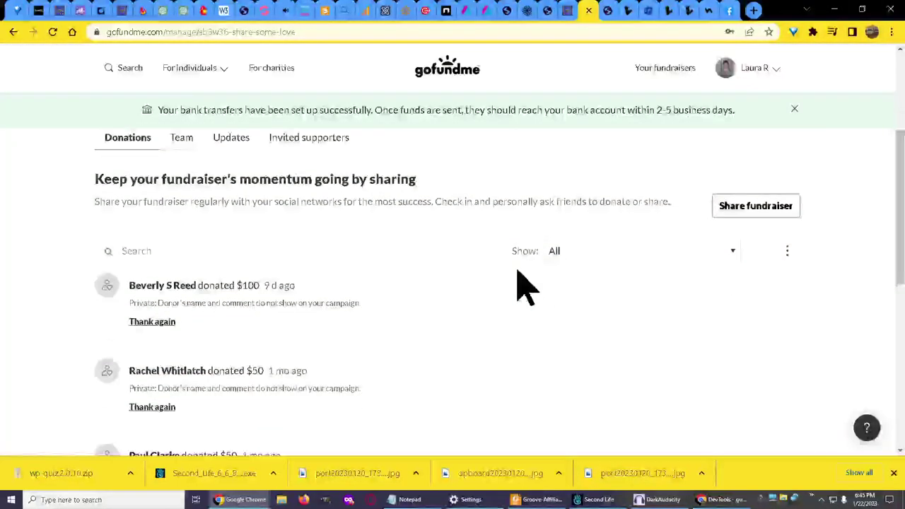
pyautogui.scroll(1, 521, 287)
pyautogui.scroll(1, 529, 279)
pyautogui.scroll(1, 538, 274)
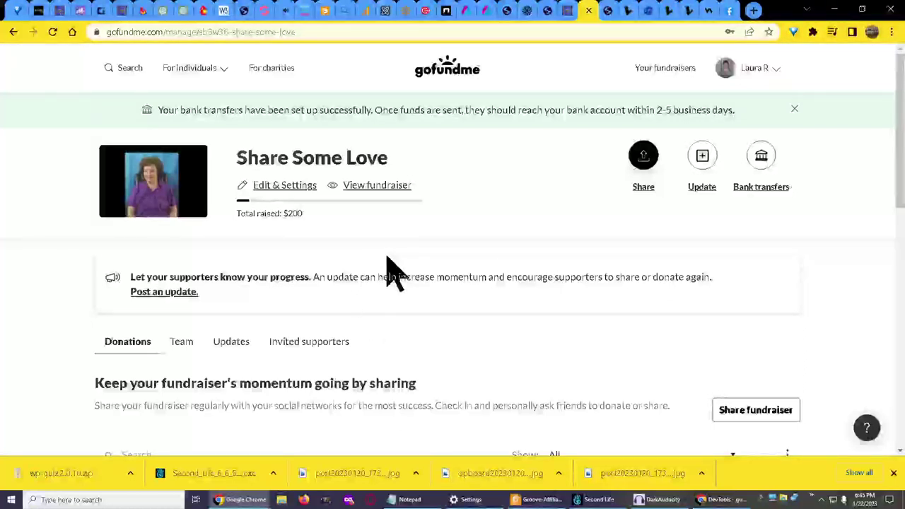
# Open the fundraiser's bank transfers and review the overview of linked accounts and automatic transfers.
pyautogui.click(765, 188)
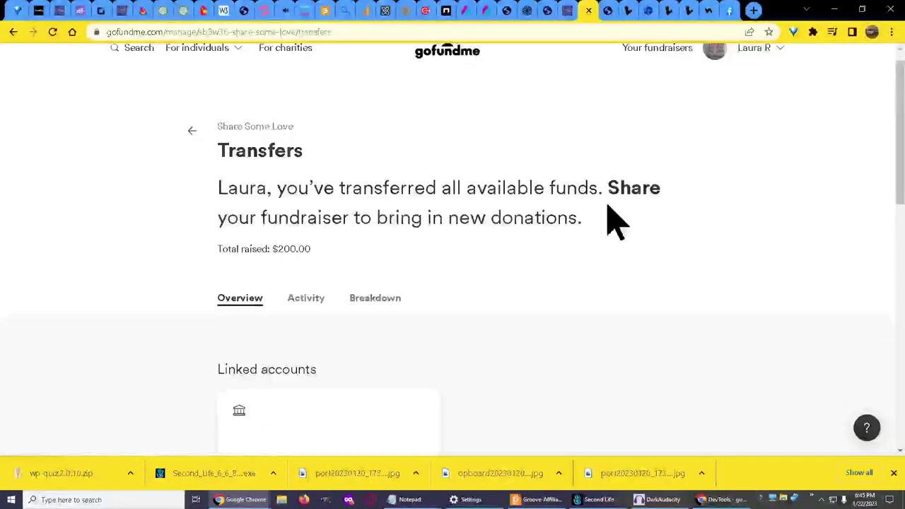
pyautogui.scroll(-4, 612, 223)
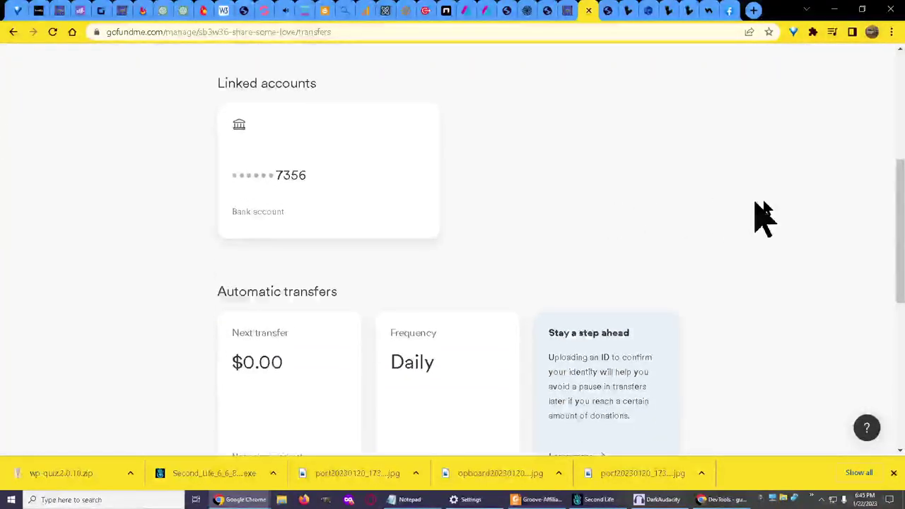
pyautogui.scroll(-1, 777, 218)
pyautogui.scroll(-1, 604, 226)
pyautogui.scroll(4, 605, 226)
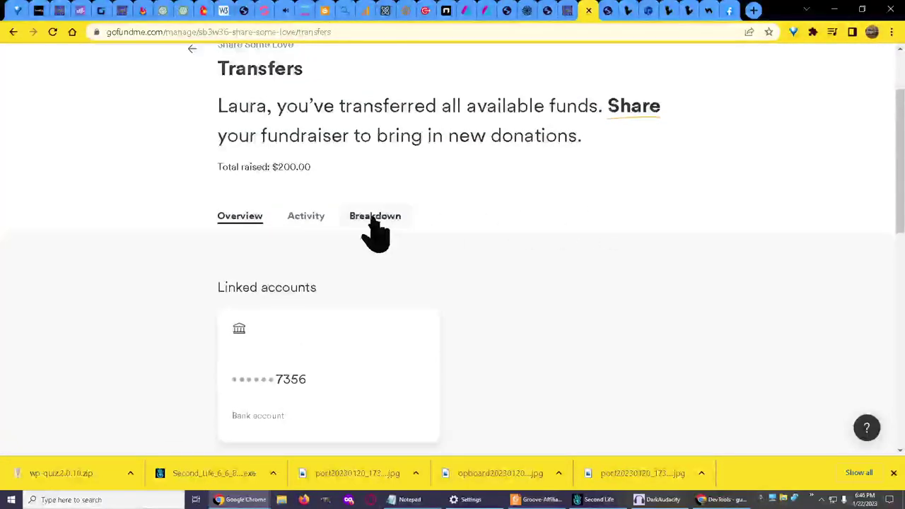
# View the transfers breakdown to examine the current balance, transferred amount, donations processing and total fees.
pyautogui.click(371, 216)
pyautogui.scroll(-3, 794, 230)
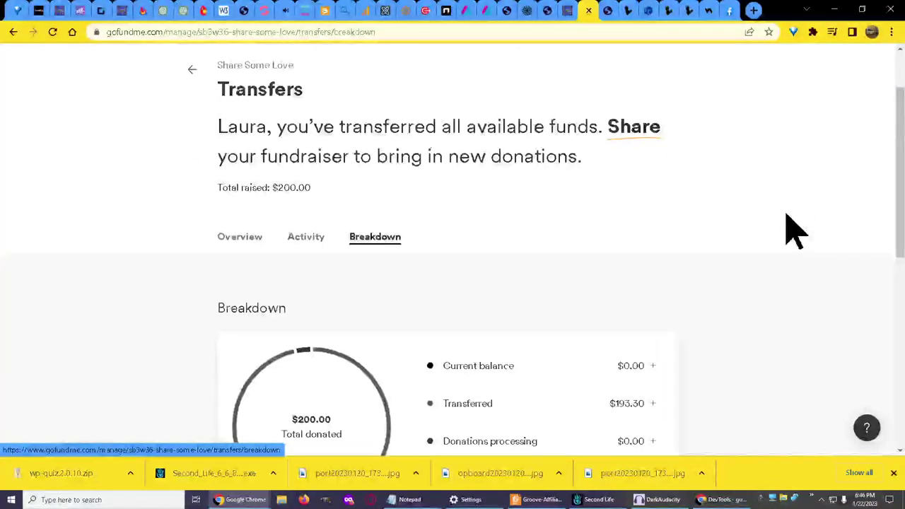
pyautogui.moveTo(616, 247)
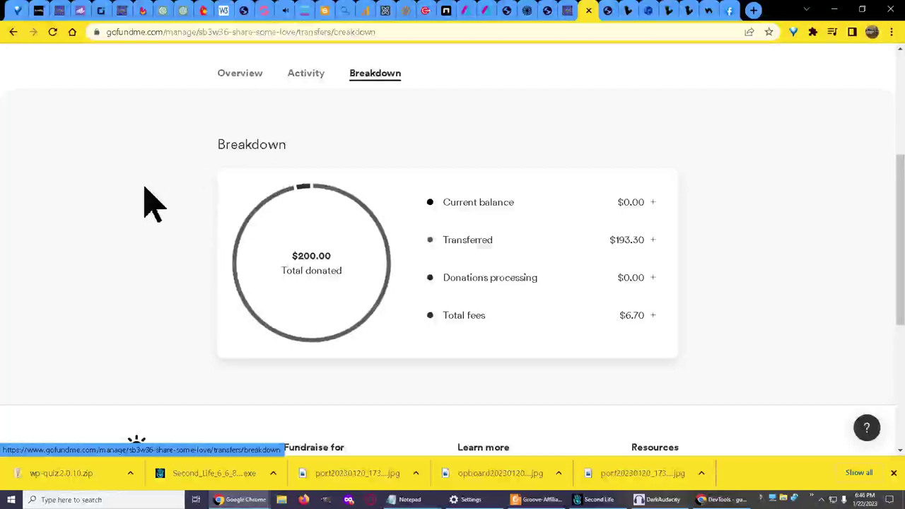
pyautogui.scroll(1, 164, 203)
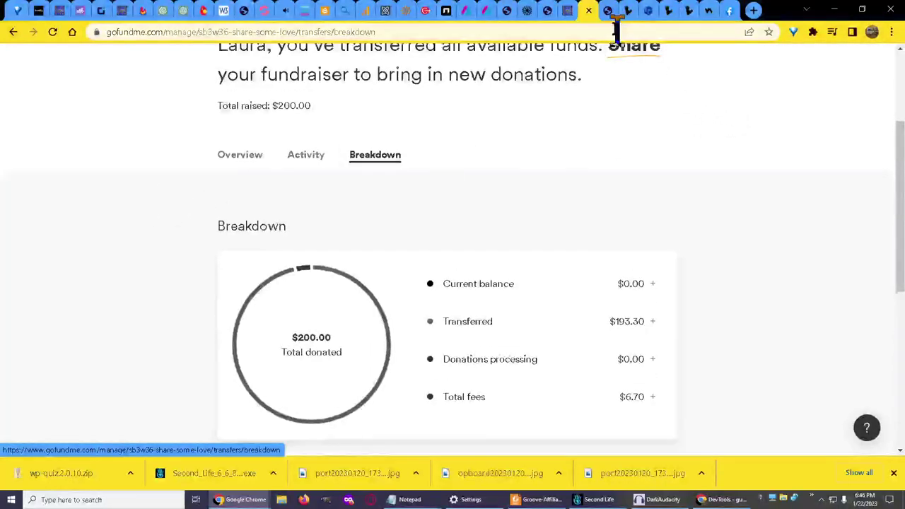
# Switch to the skybits.com site and look through the recent posts on its home page.
pyautogui.click(564, 23)
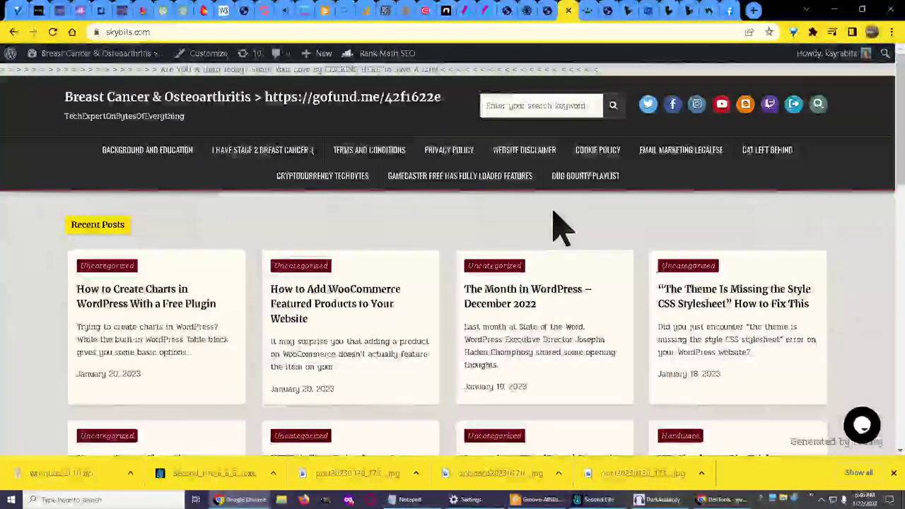
pyautogui.scroll(-4, 568, 244)
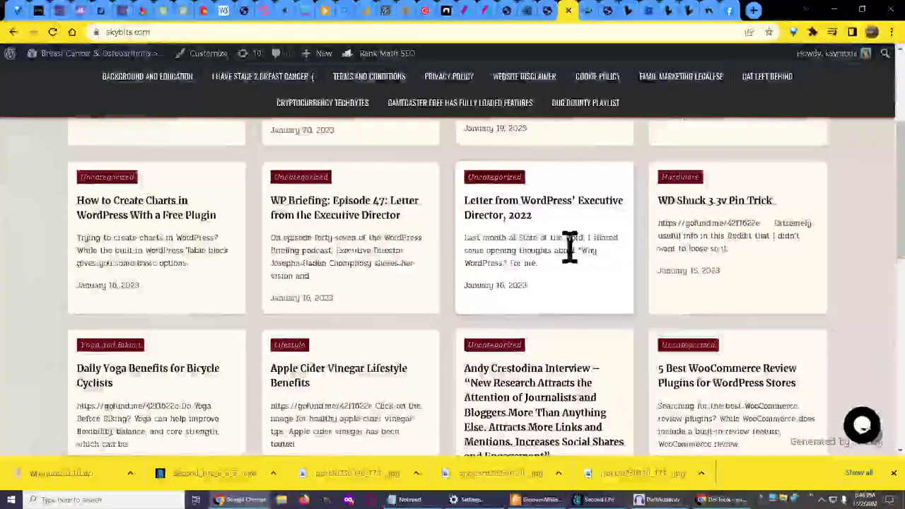
pyautogui.scroll(-1, 571, 251)
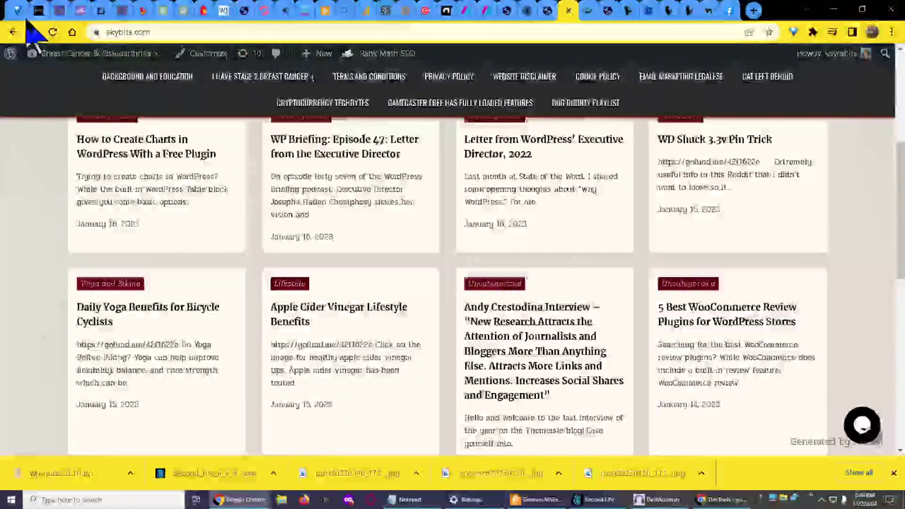
# Go to the site's WordPress dashboard and open the list of all posts.
pyautogui.moveTo(83, 79)
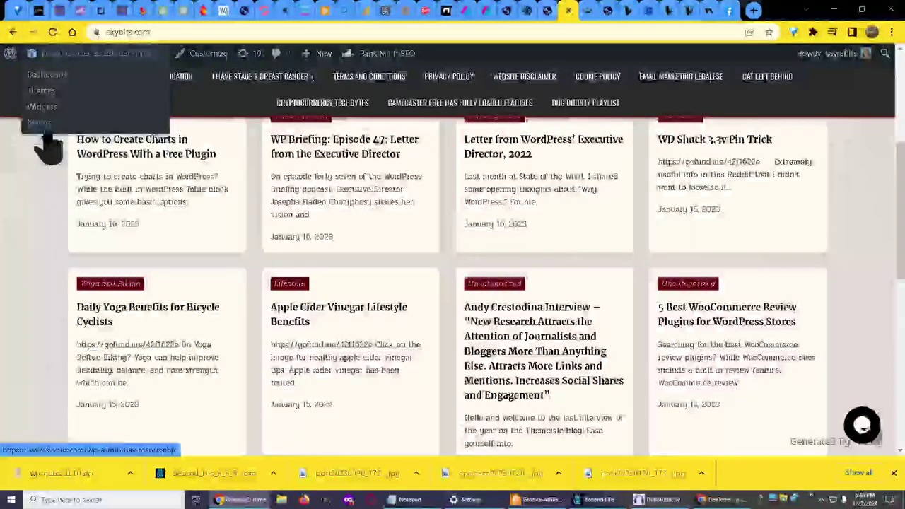
pyautogui.click(75, 56)
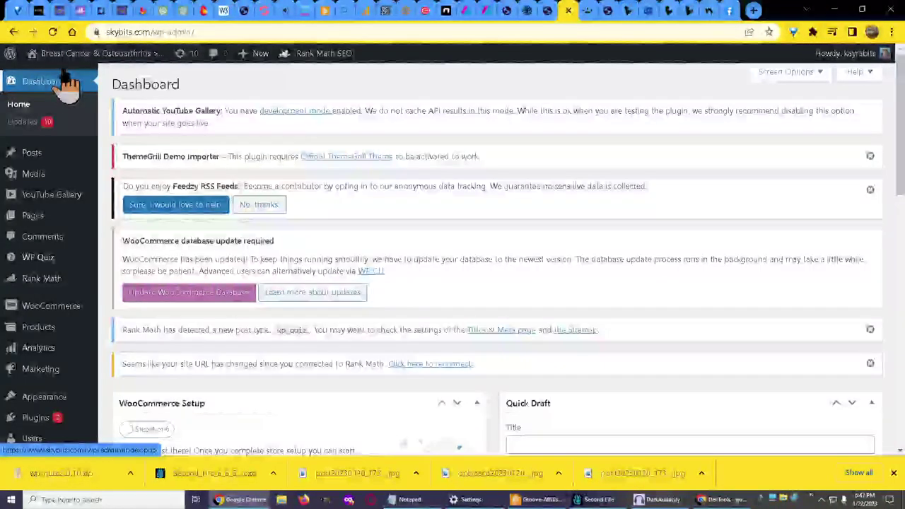
pyautogui.moveTo(39, 156)
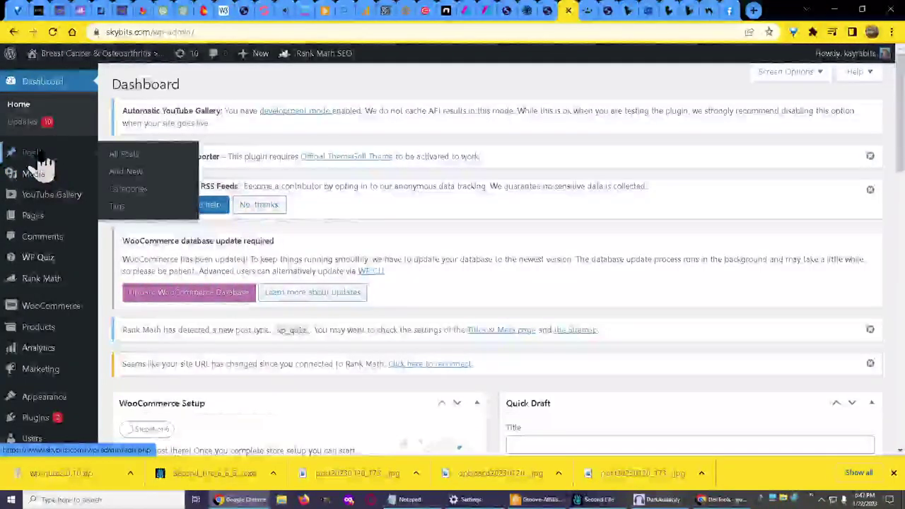
pyautogui.click(134, 154)
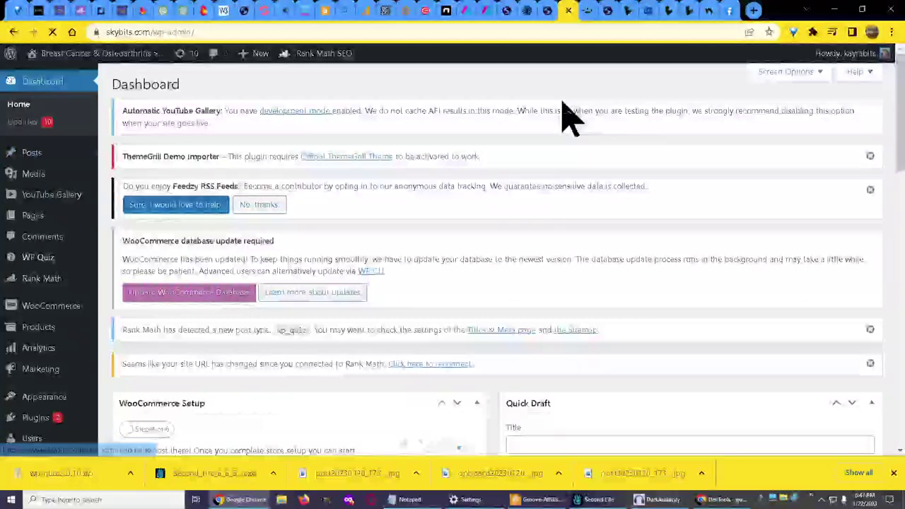
# Examine the posts list with its titles, categories, publication dates and SEO details.
pyautogui.scroll(-2, 671, 251)
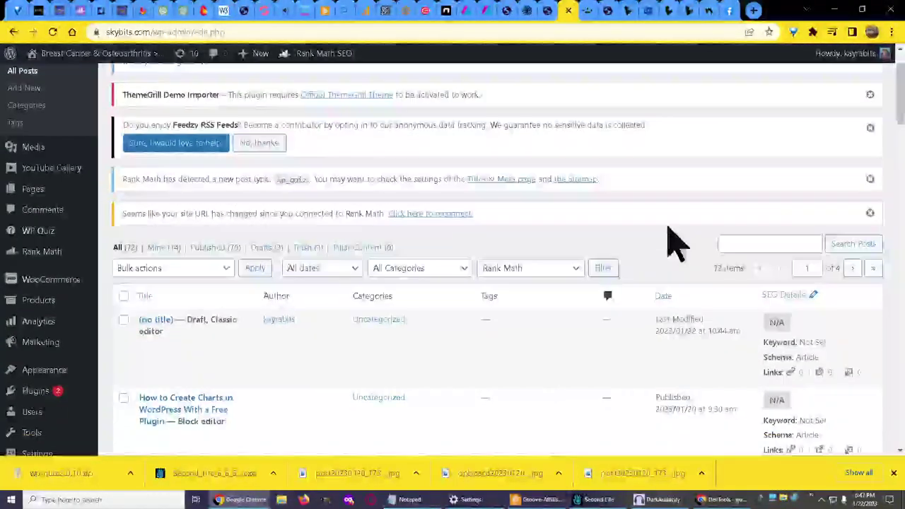
pyautogui.scroll(-3, 671, 240)
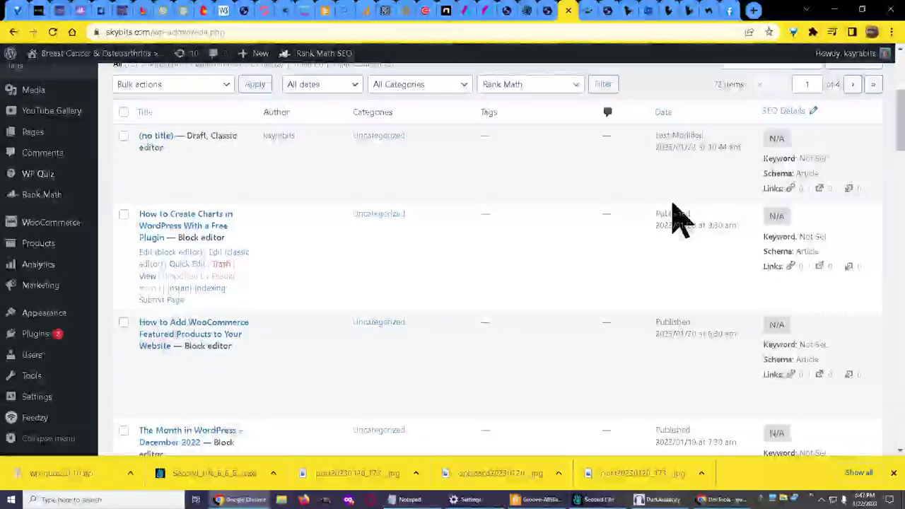
pyautogui.scroll(-2, 674, 218)
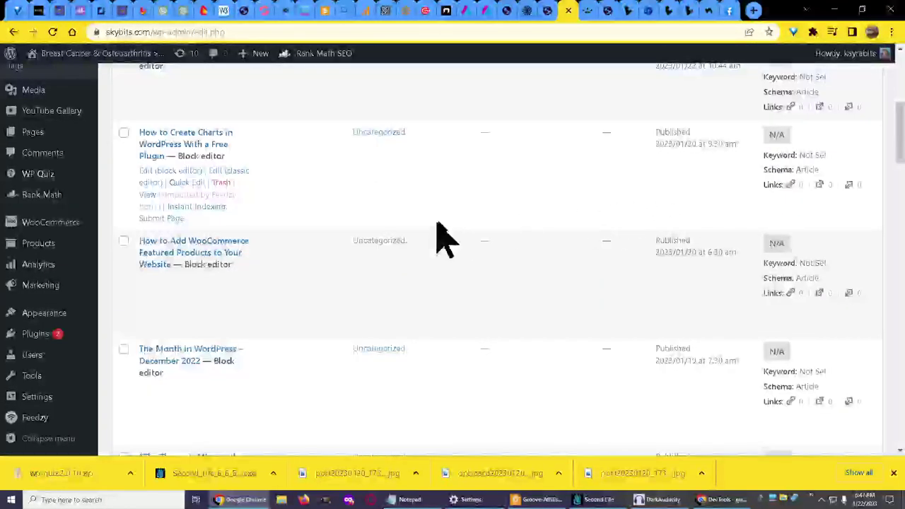
pyautogui.moveTo(594, 245)
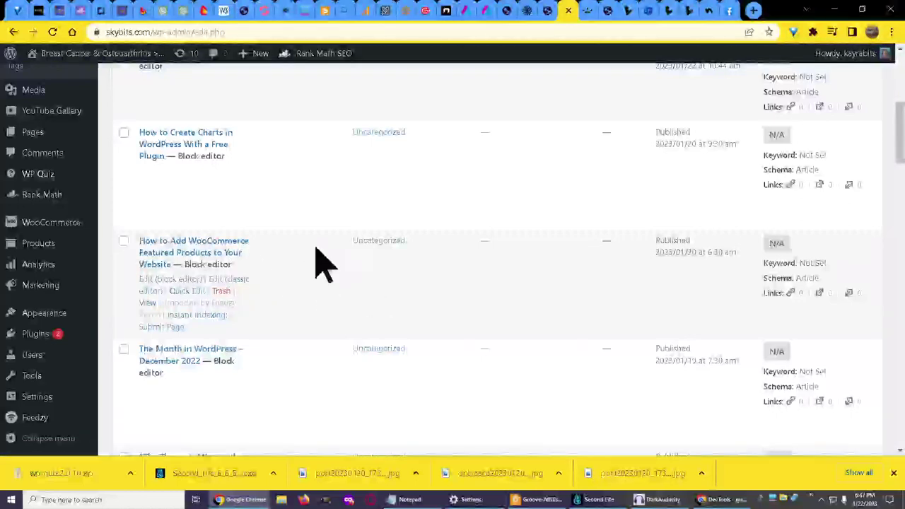
pyautogui.scroll(-2, 316, 263)
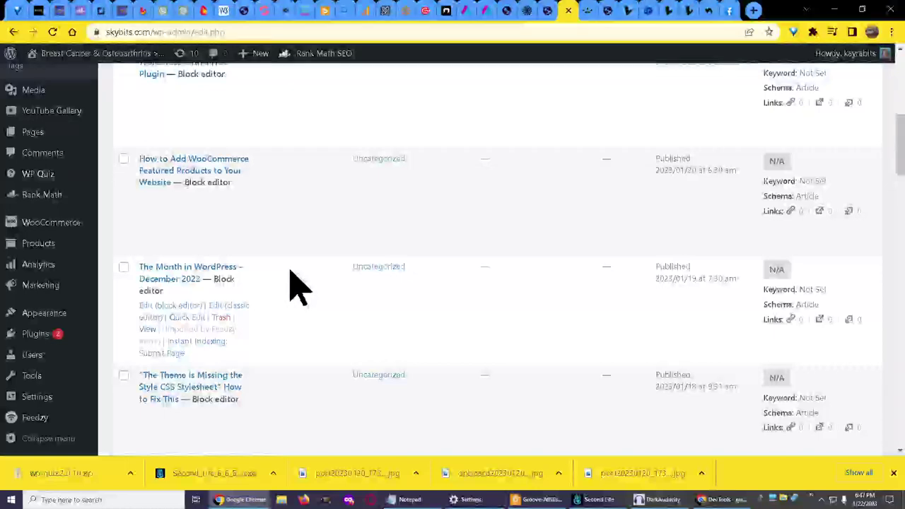
pyautogui.scroll(2, 290, 284)
pyautogui.scroll(4, 306, 277)
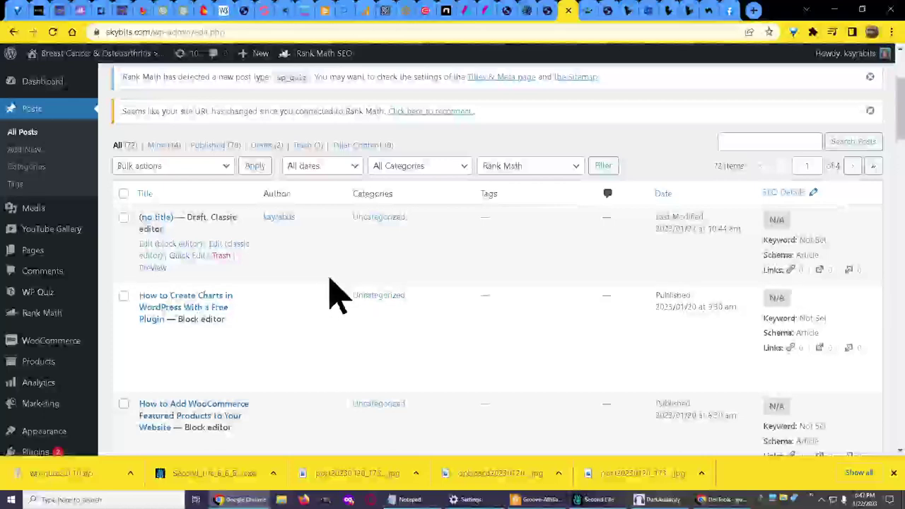
# Open the list of the site's installed plugins.
pyautogui.moveTo(77, 305)
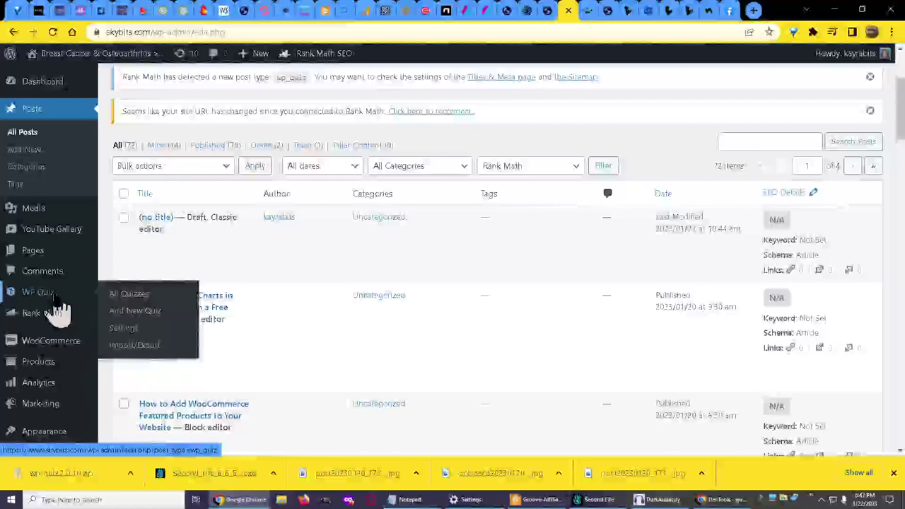
pyautogui.moveTo(61, 321)
pyautogui.scroll(-2, 61, 321)
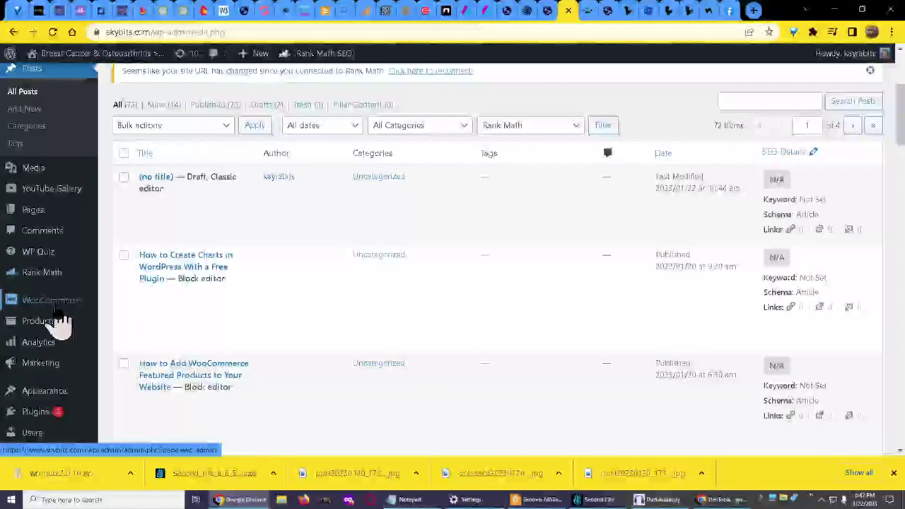
pyautogui.scroll(-1, 61, 322)
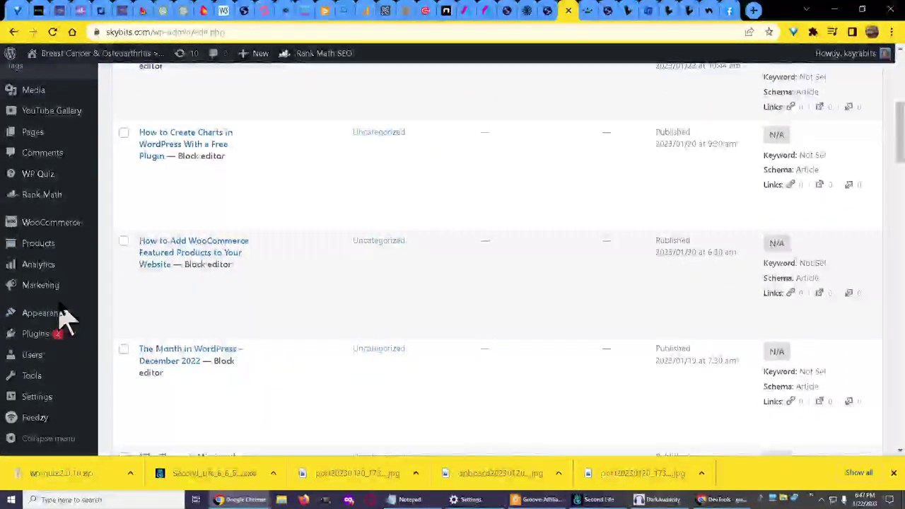
pyautogui.moveTo(26, 341)
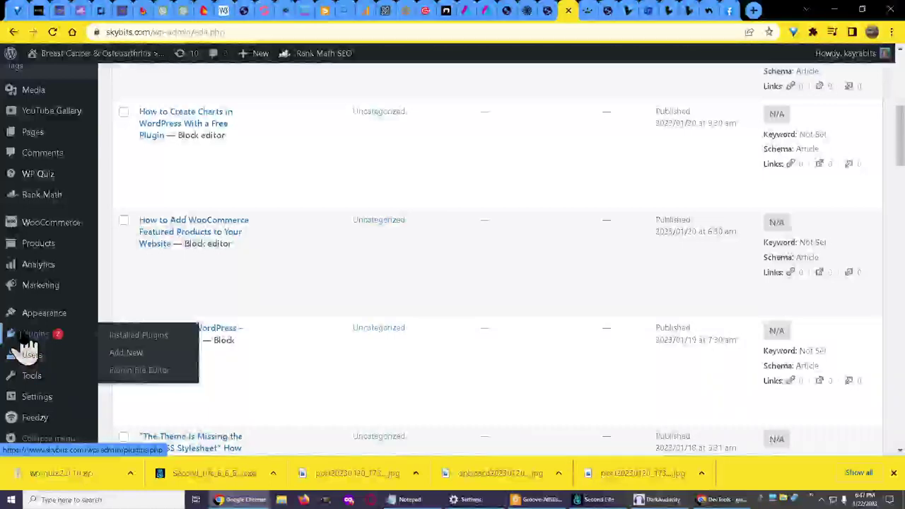
pyautogui.click(121, 341)
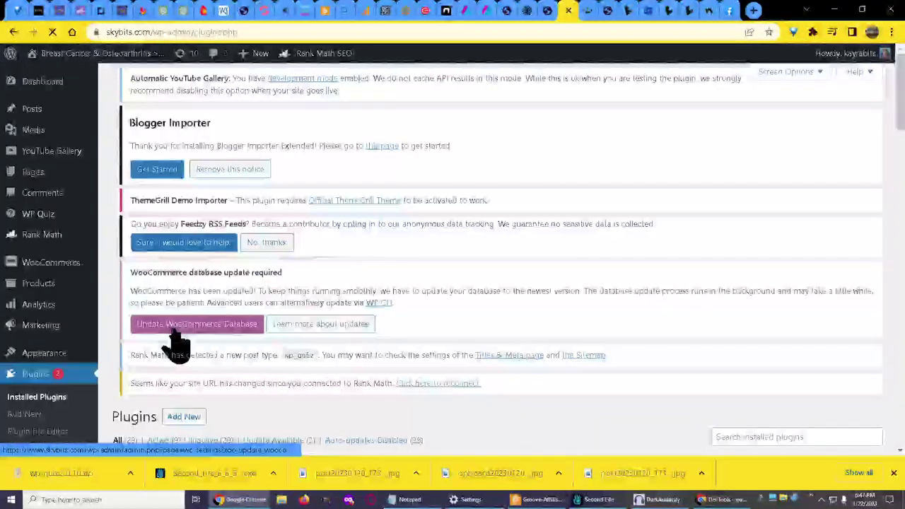
# Activate the ARI Stream Quiz plugin.
pyautogui.scroll(-3, 605, 327)
pyautogui.scroll(-4, 600, 311)
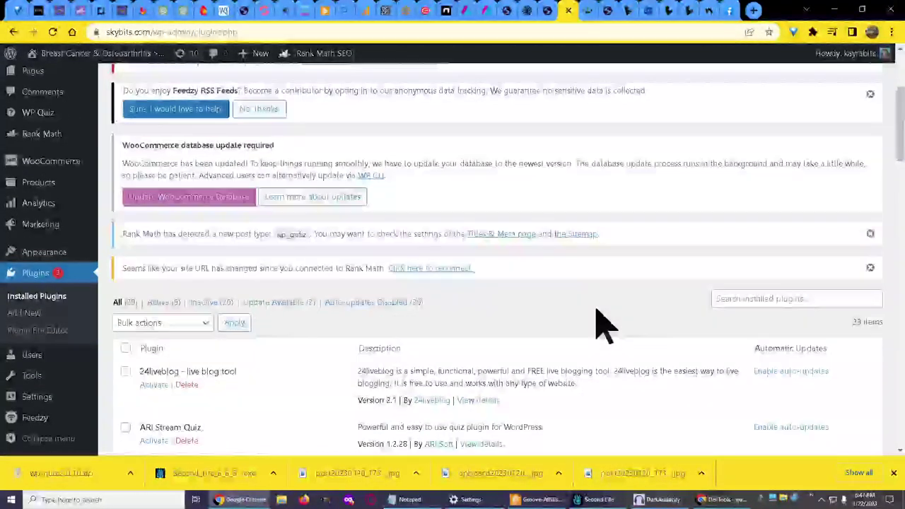
pyautogui.scroll(-1, 599, 325)
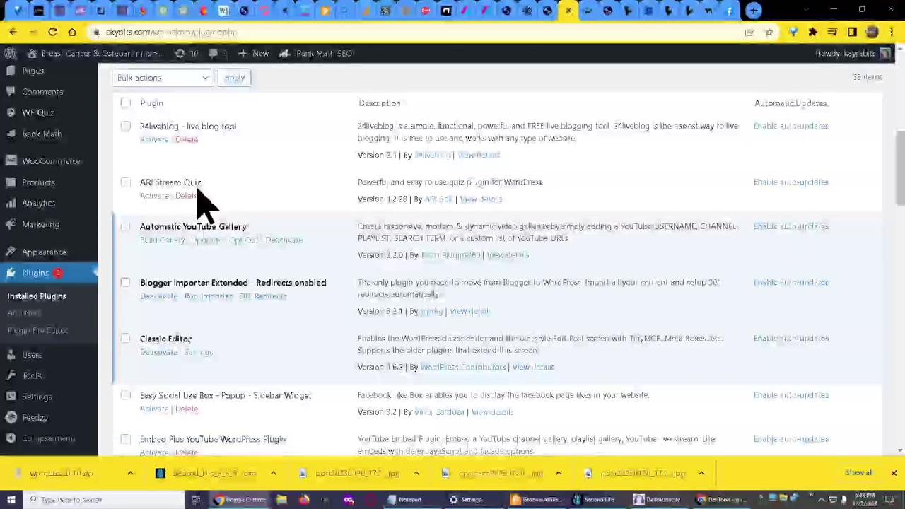
pyautogui.click(150, 197)
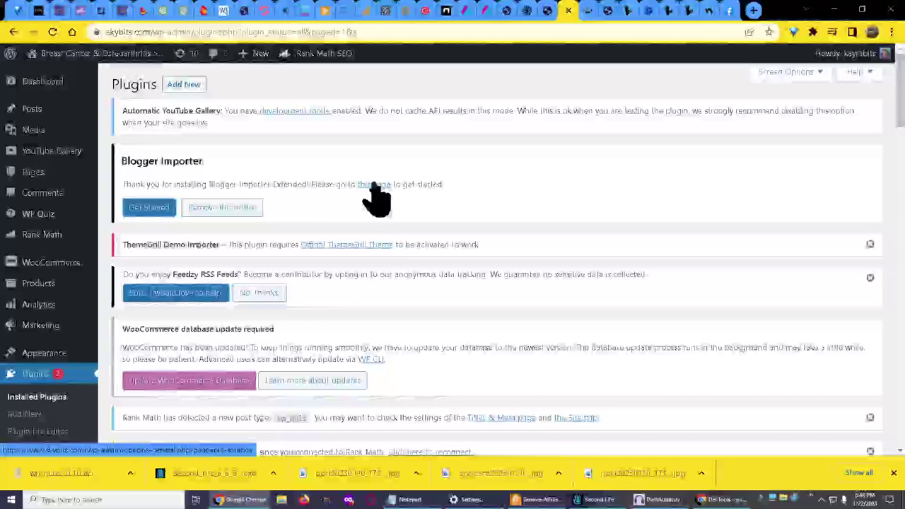
# Examine the notices on the plugins page, the active and inactive plugins in the list, and the admin menu entries.
pyautogui.scroll(-1, 375, 198)
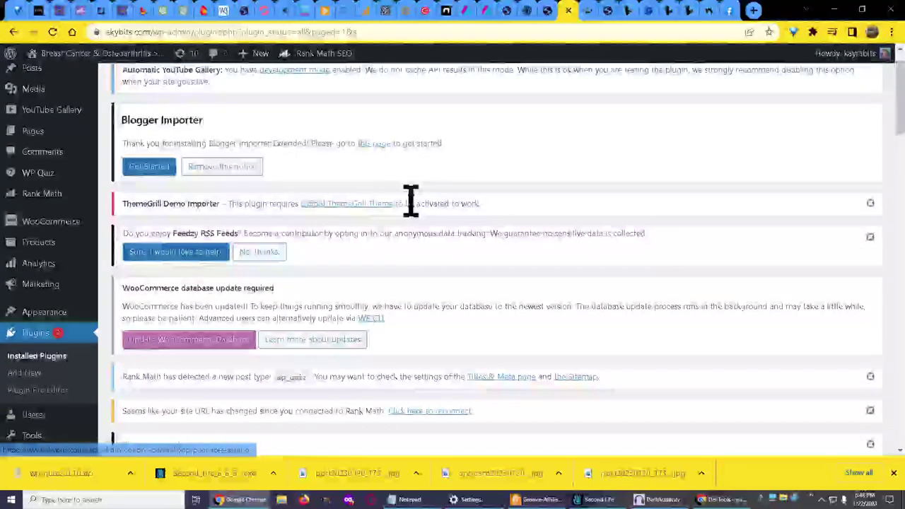
pyautogui.scroll(-1, 415, 212)
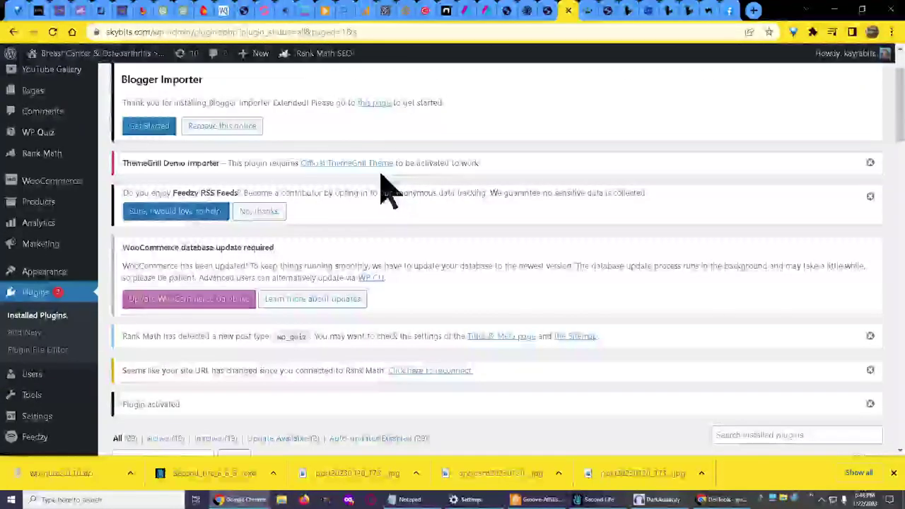
pyautogui.scroll(-2, 364, 201)
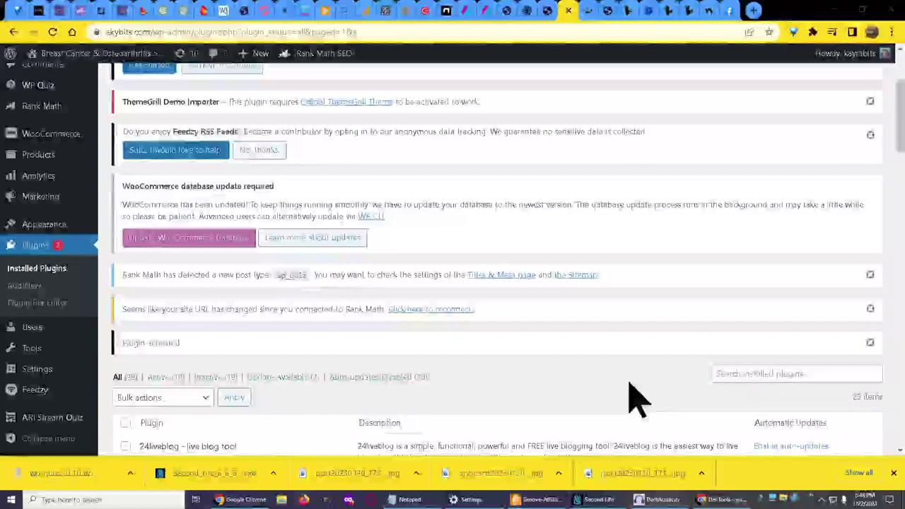
pyautogui.scroll(-3, 391, 364)
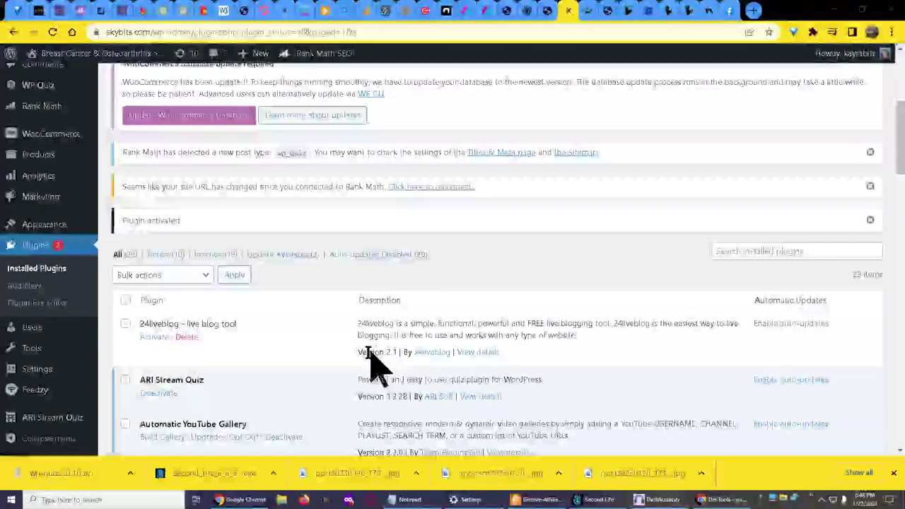
pyautogui.scroll(-2, 355, 359)
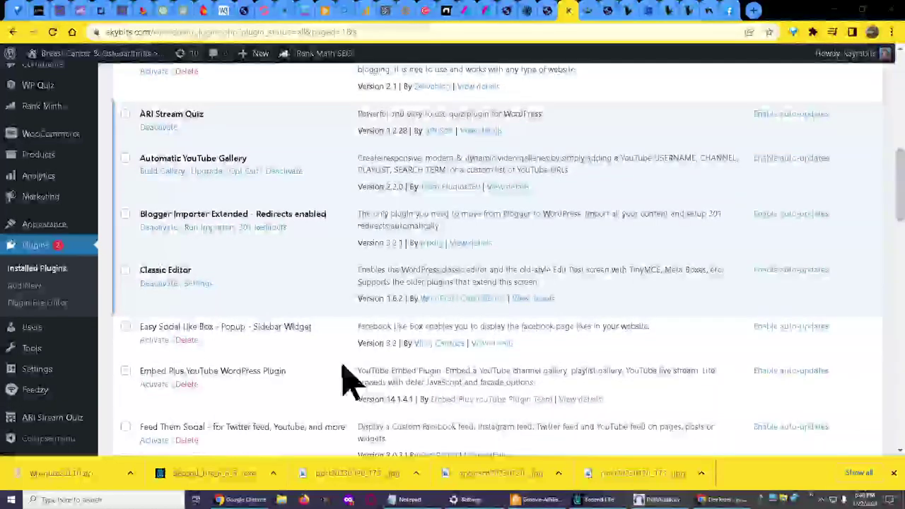
pyautogui.scroll(3, 344, 379)
pyautogui.scroll(2, 343, 380)
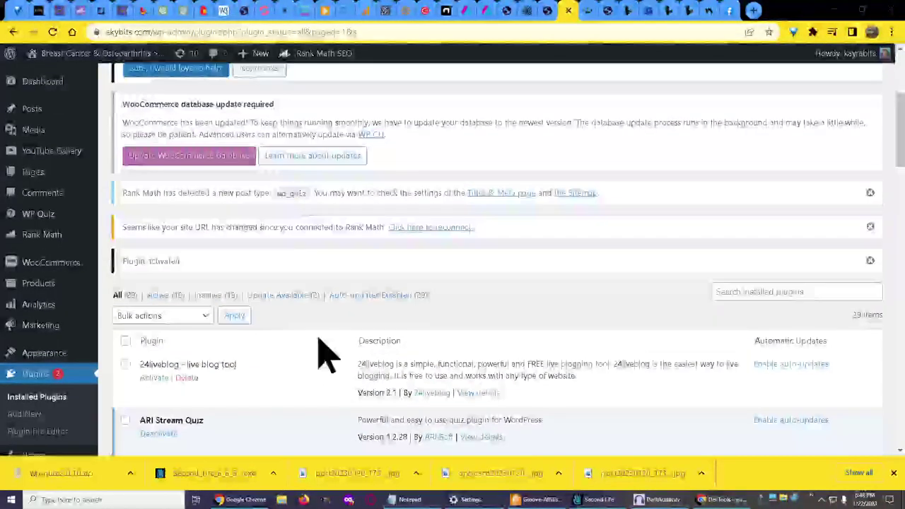
pyautogui.scroll(4, 328, 357)
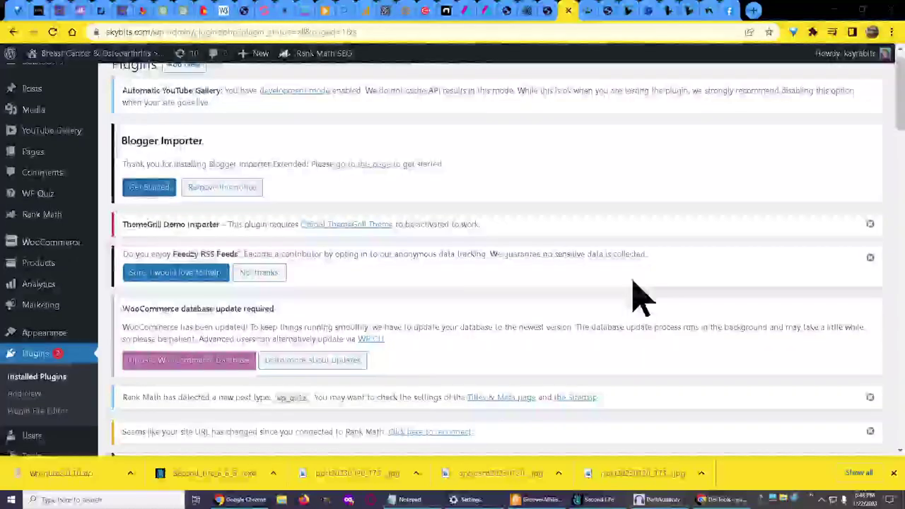
pyautogui.scroll(-2, 632, 297)
pyautogui.scroll(-1, 631, 282)
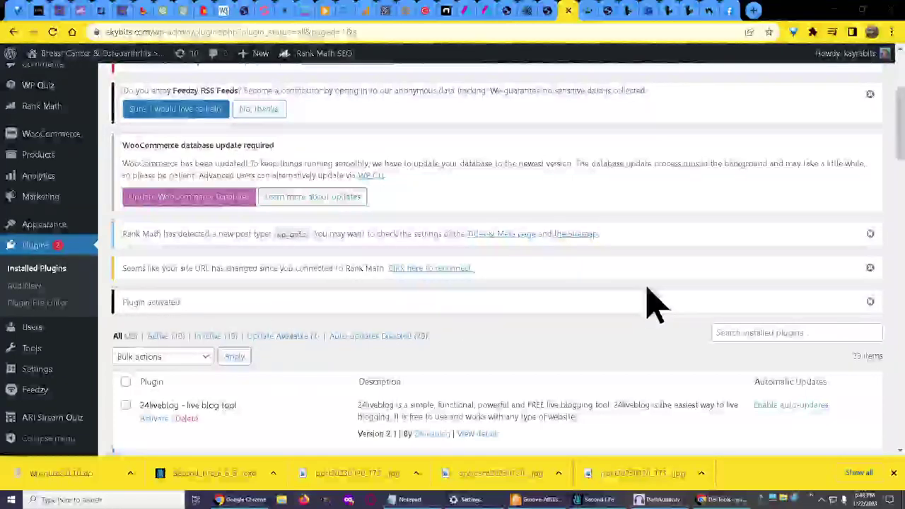
pyautogui.scroll(-1, 646, 299)
pyautogui.scroll(-2, 646, 299)
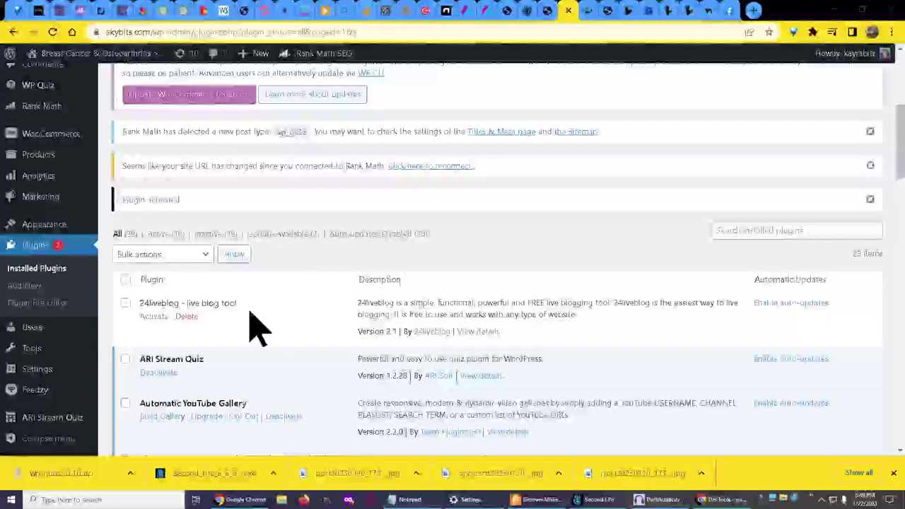
pyautogui.scroll(-4, 233, 324)
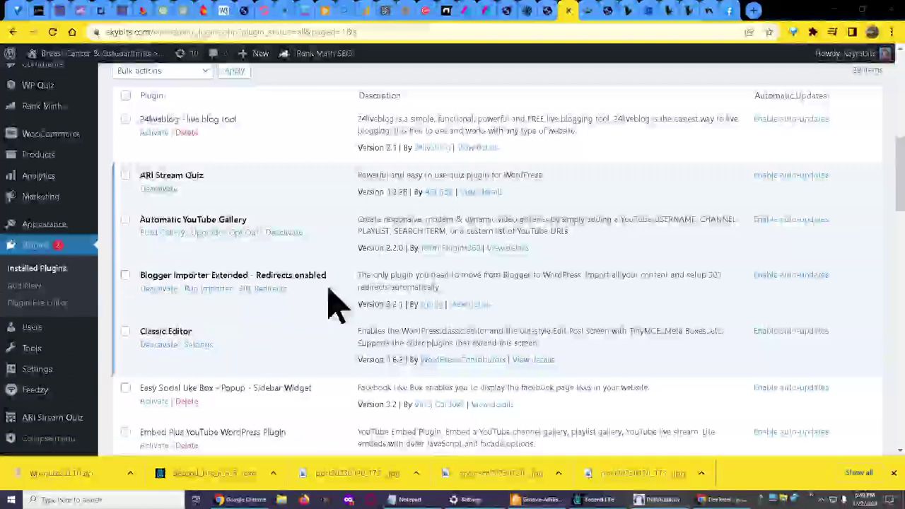
pyautogui.scroll(3, 337, 303)
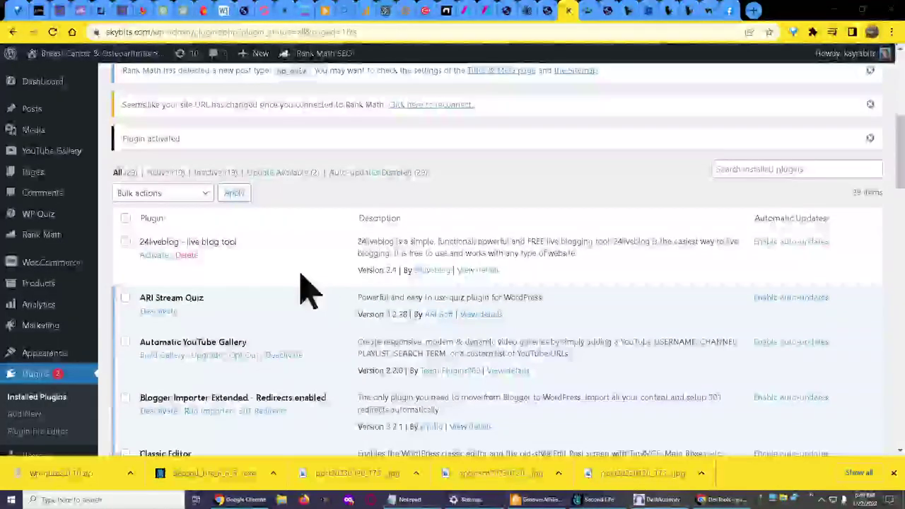
pyautogui.scroll(2, 304, 283)
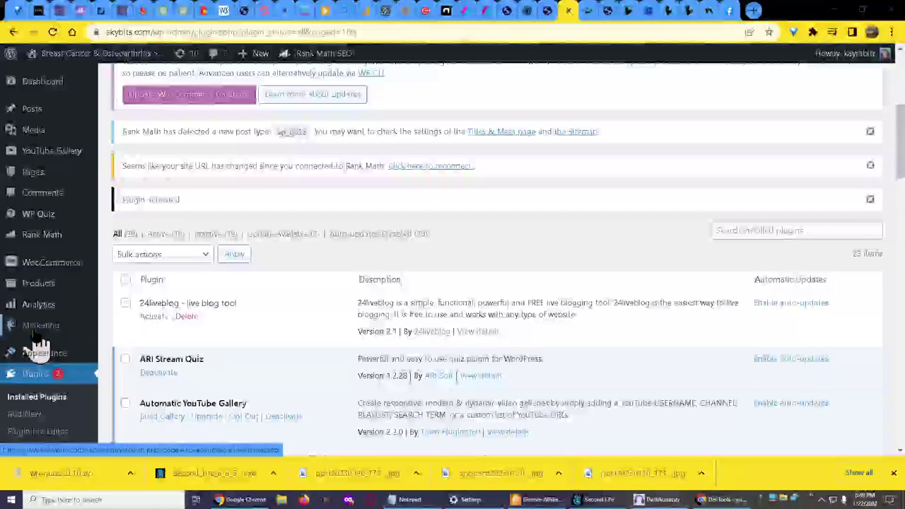
pyautogui.scroll(-3, 14, 347)
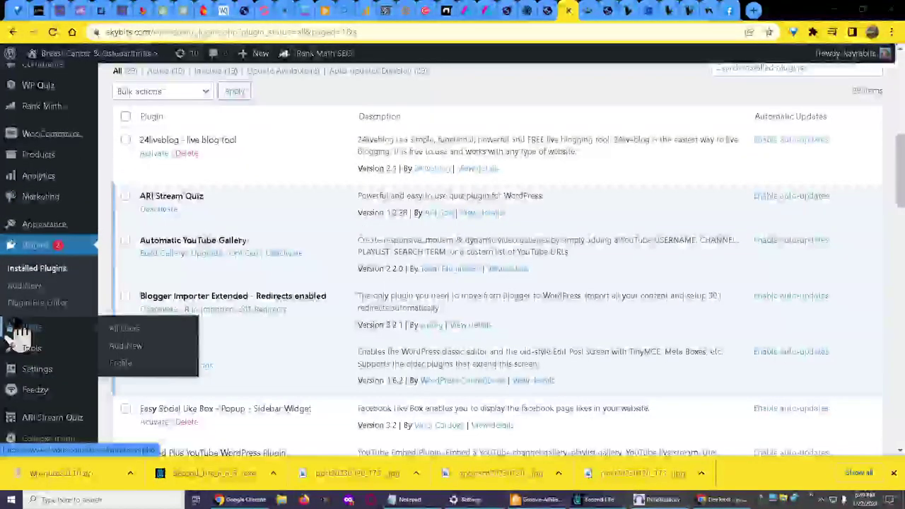
pyautogui.scroll(2, 28, 296)
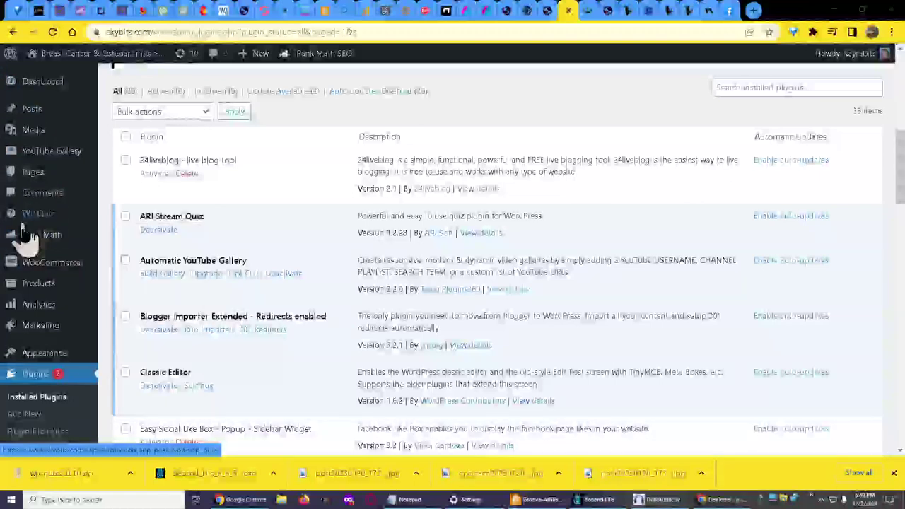
# Open the WP Quiz settings and examine the general options such as the archive slug, guest recording and Facebook App ID.
pyautogui.moveTo(30, 223)
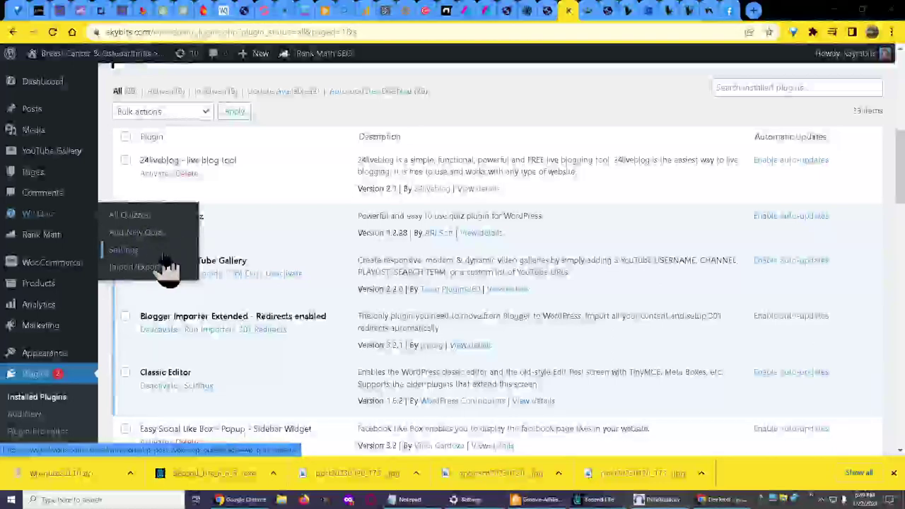
pyautogui.click(120, 251)
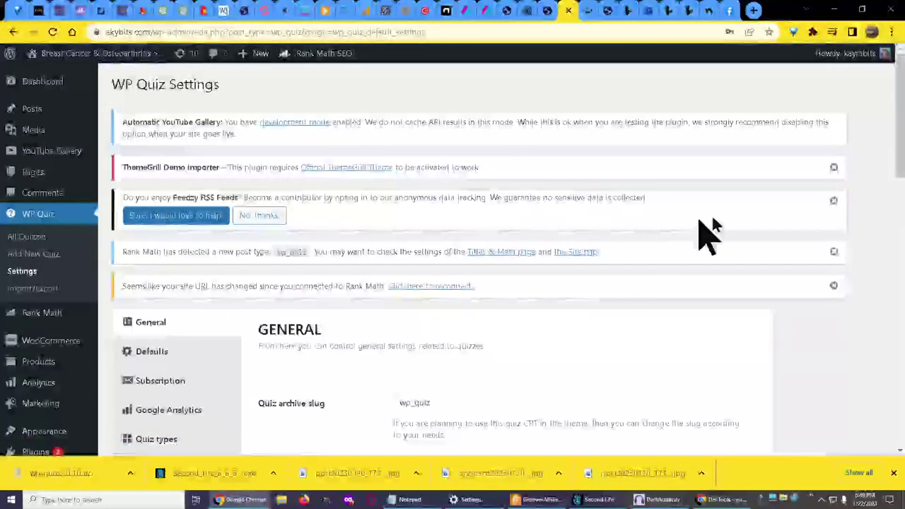
pyautogui.scroll(-3, 699, 212)
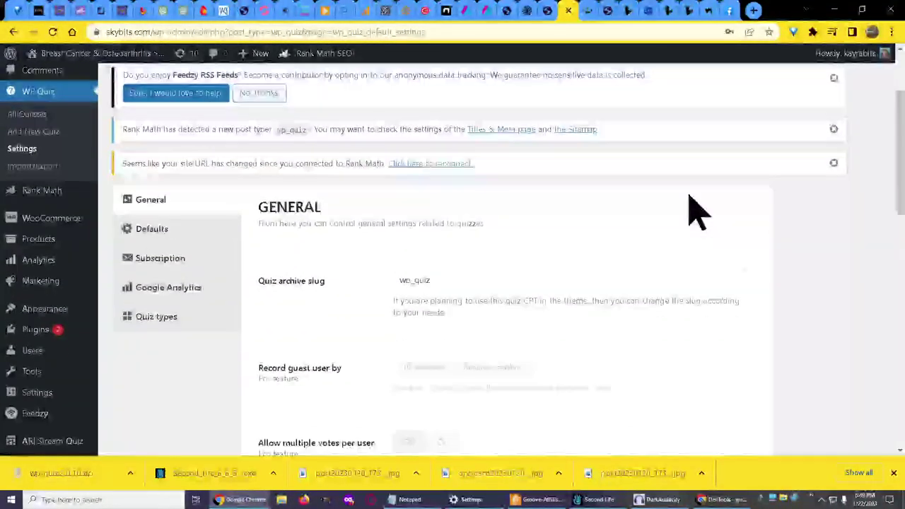
pyautogui.scroll(-1, 696, 210)
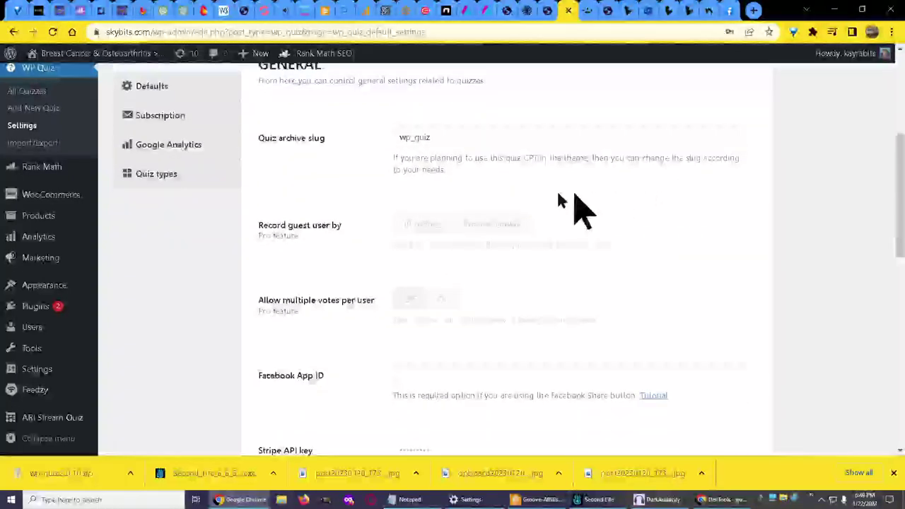
pyautogui.scroll(4, 559, 201)
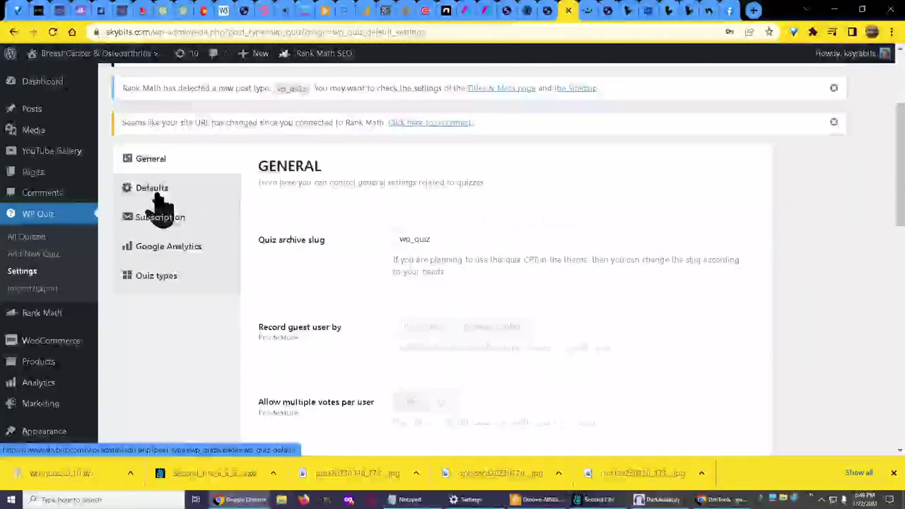
# Examine the default values for new quizzes, from question randomizing and share buttons through result delivery and ads.
pyautogui.click(160, 205)
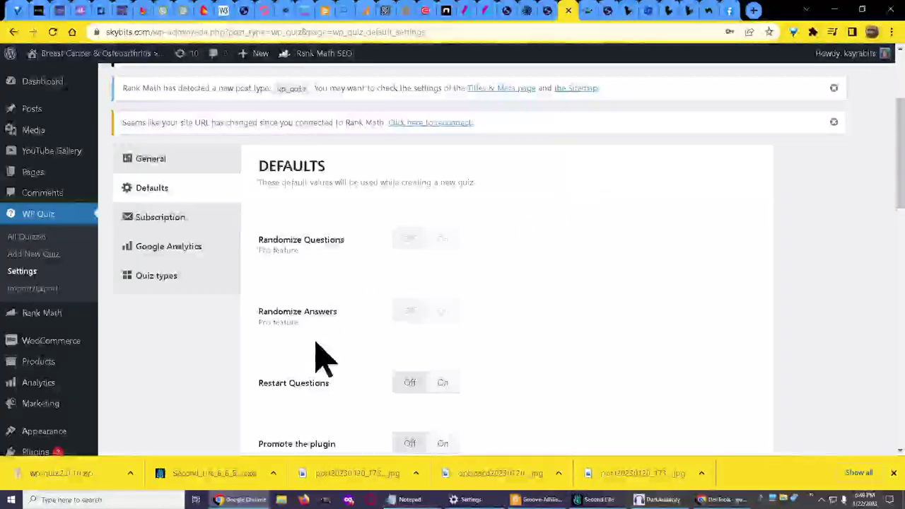
pyautogui.scroll(-1, 356, 339)
pyautogui.scroll(-2, 360, 338)
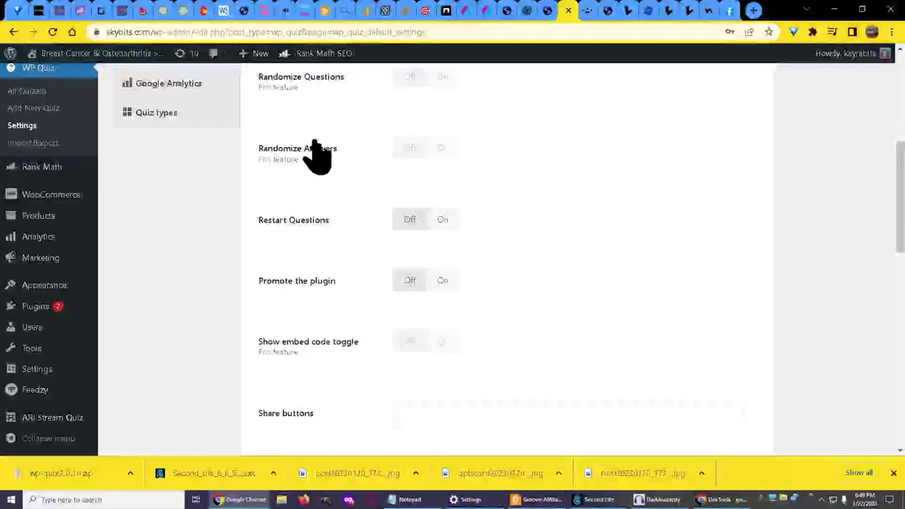
pyautogui.scroll(-2, 364, 262)
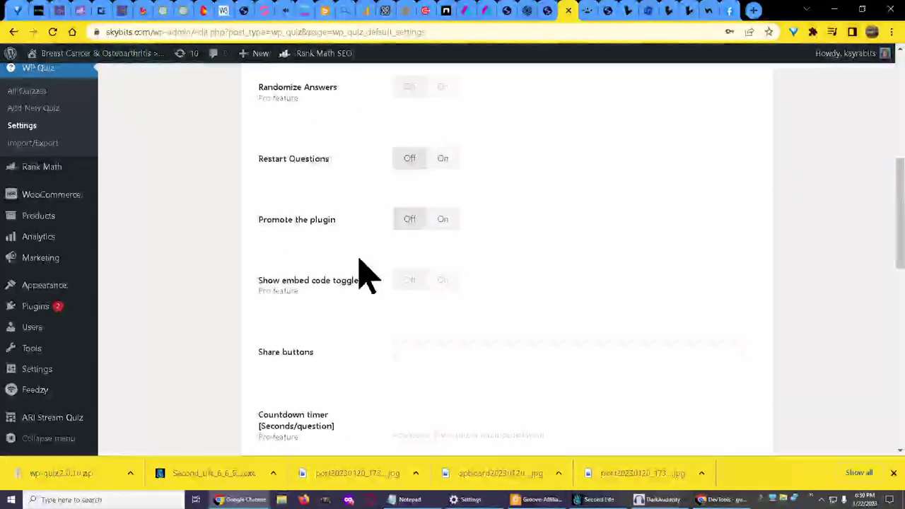
pyautogui.scroll(-1, 360, 275)
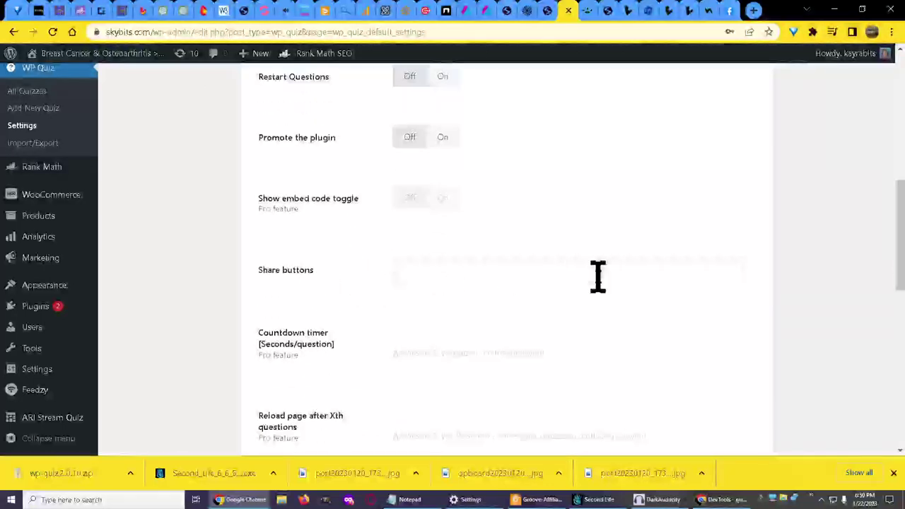
pyautogui.scroll(-1, 597, 276)
pyautogui.scroll(-1, 597, 283)
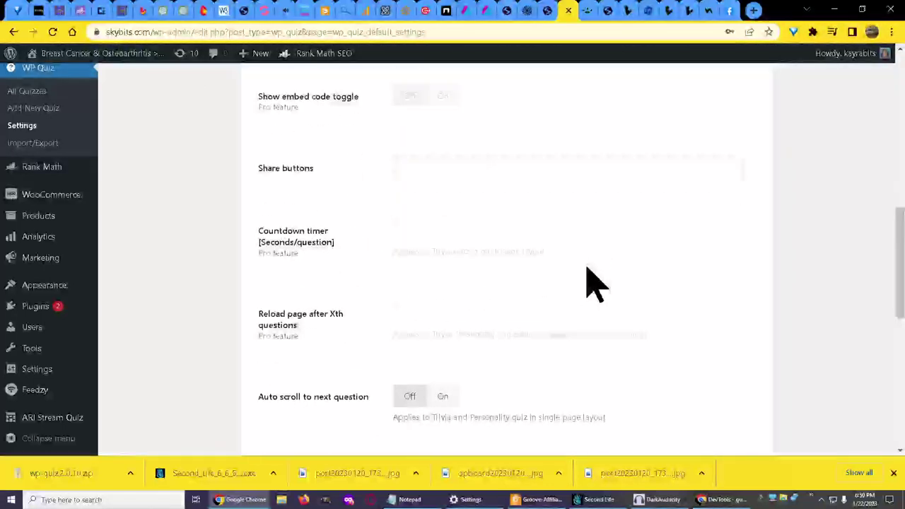
pyautogui.scroll(-1, 597, 283)
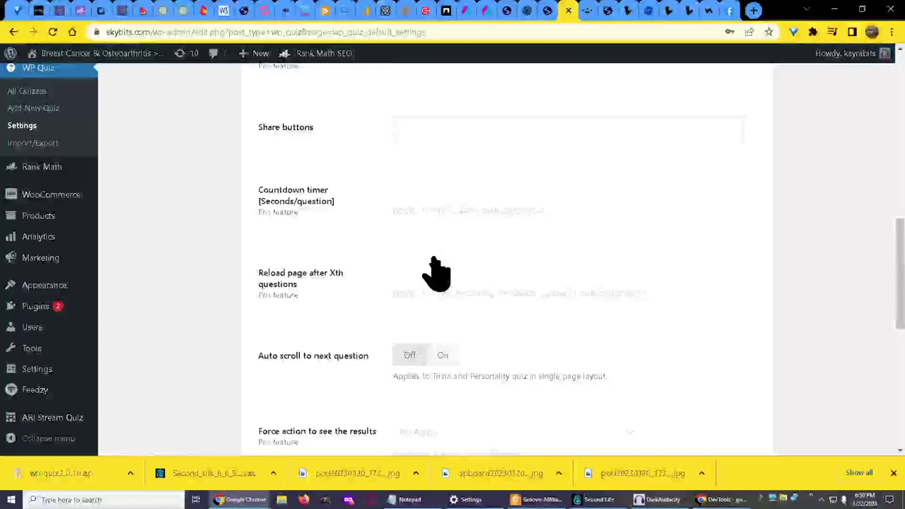
pyautogui.scroll(-3, 414, 304)
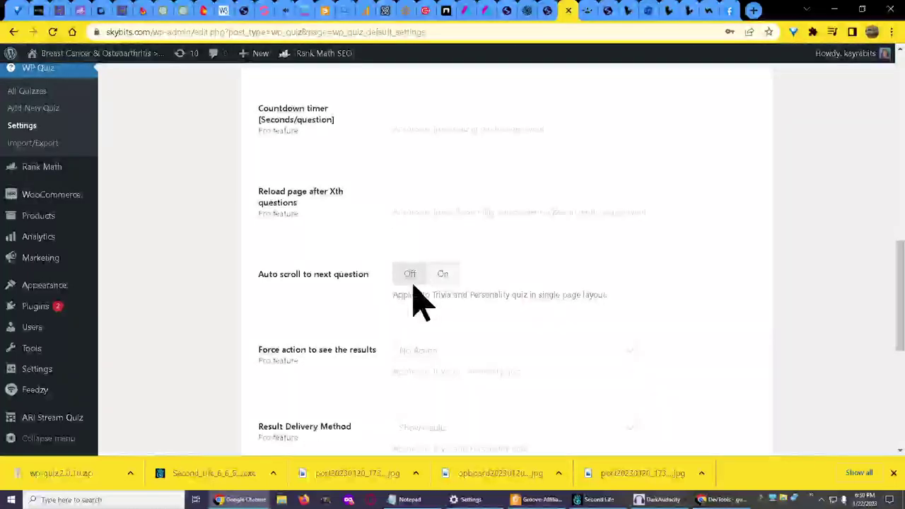
pyautogui.scroll(-1, 415, 295)
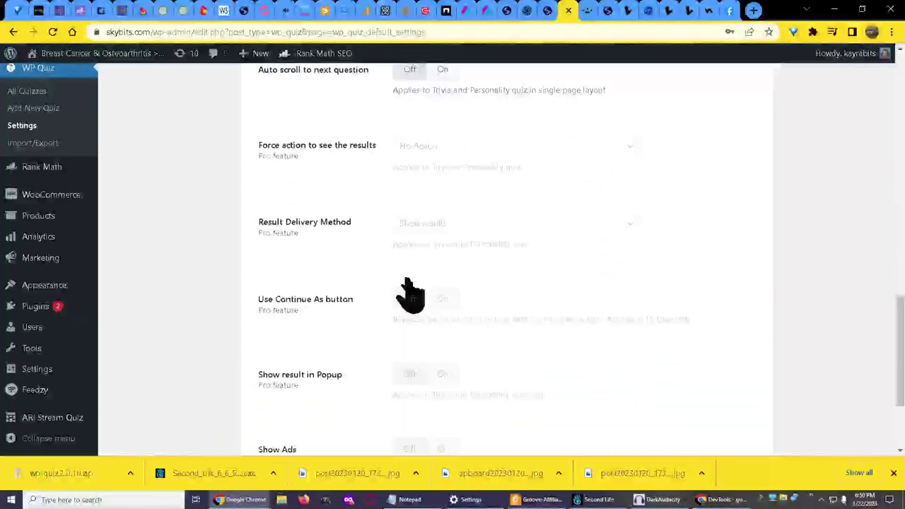
pyautogui.scroll(-2, 296, 272)
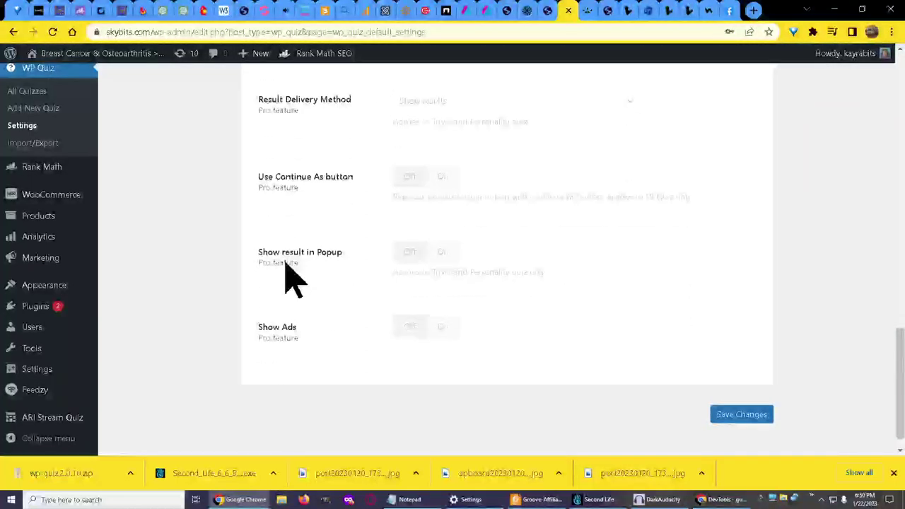
pyautogui.scroll(3, 158, 276)
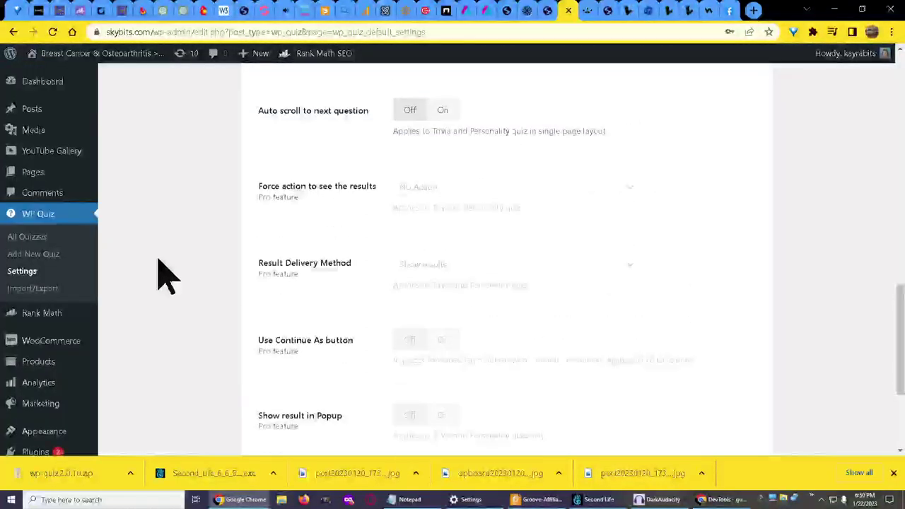
pyautogui.scroll(1, 158, 276)
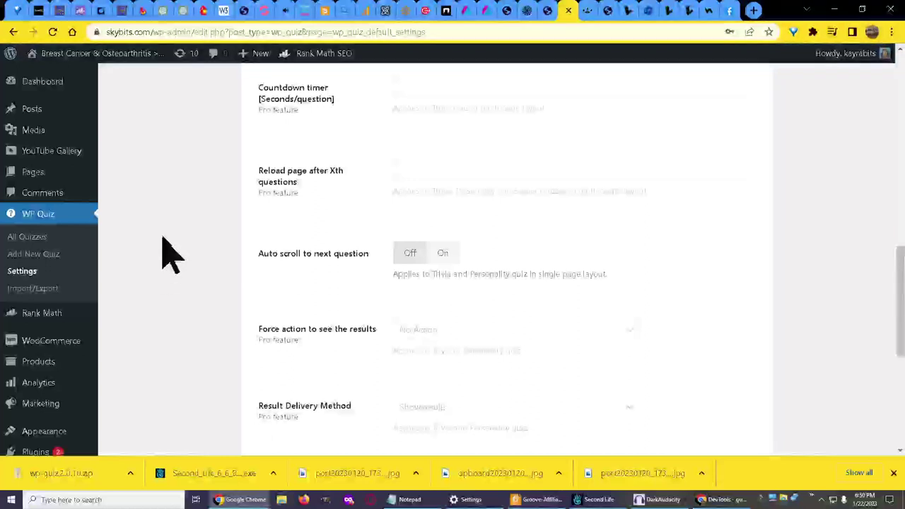
pyautogui.scroll(2, 190, 180)
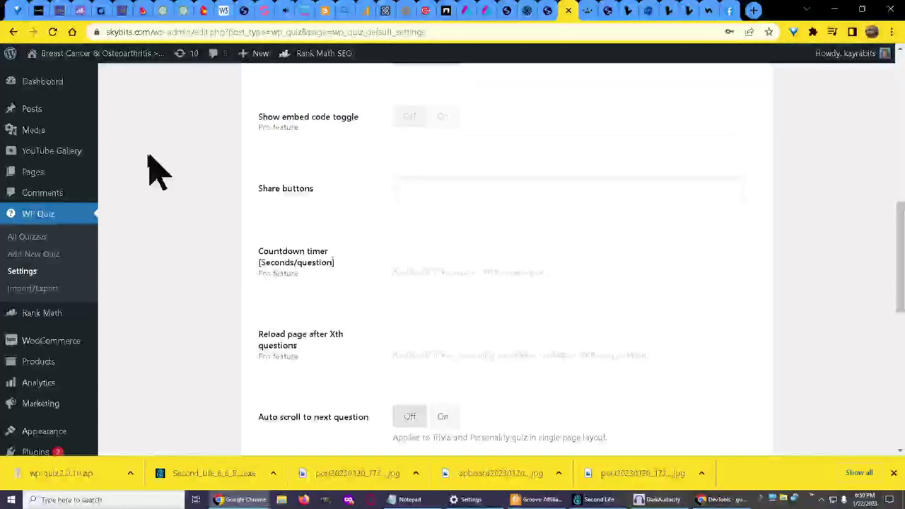
pyautogui.scroll(4, 122, 180)
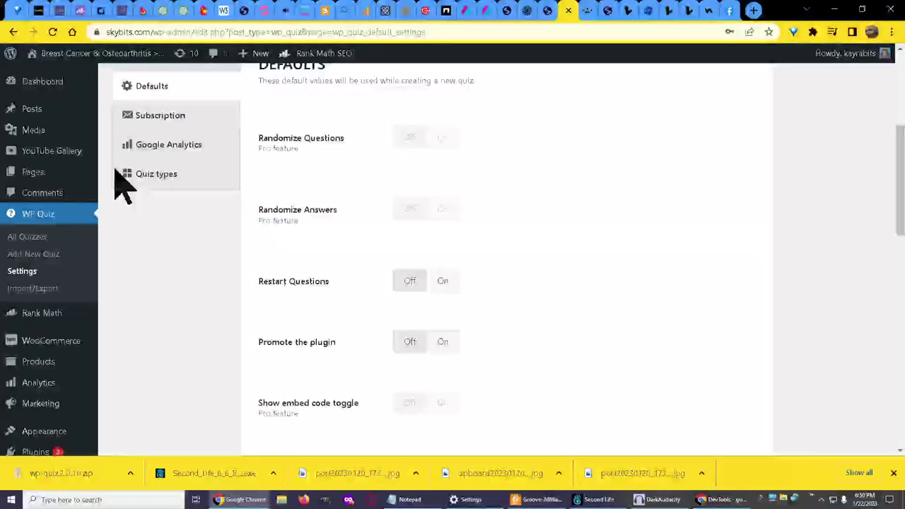
# View the WP Quiz subscription settings and the Google Analytics tracking settings.
pyautogui.click(155, 201)
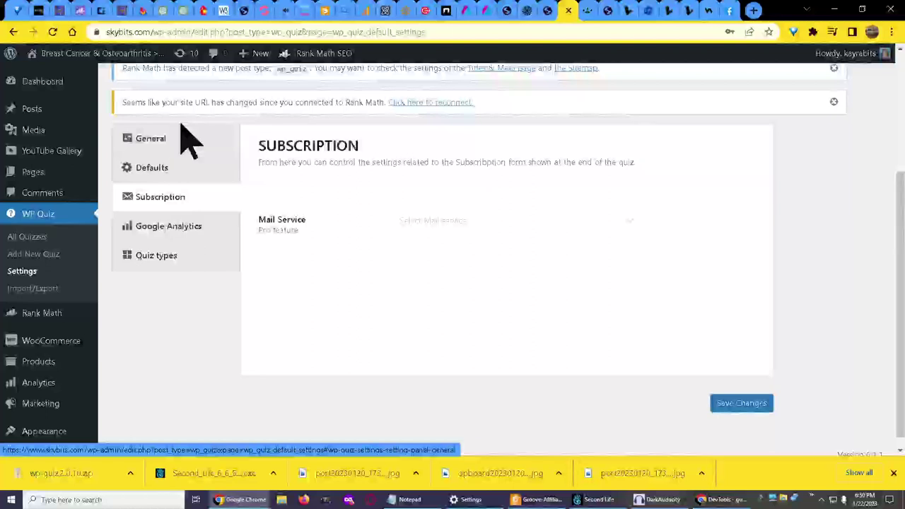
pyautogui.click(181, 232)
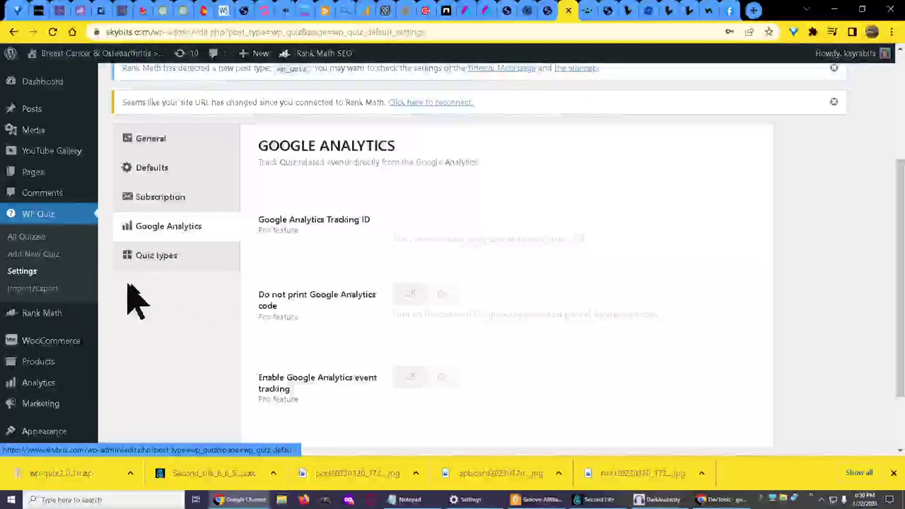
pyautogui.scroll(-1, 161, 353)
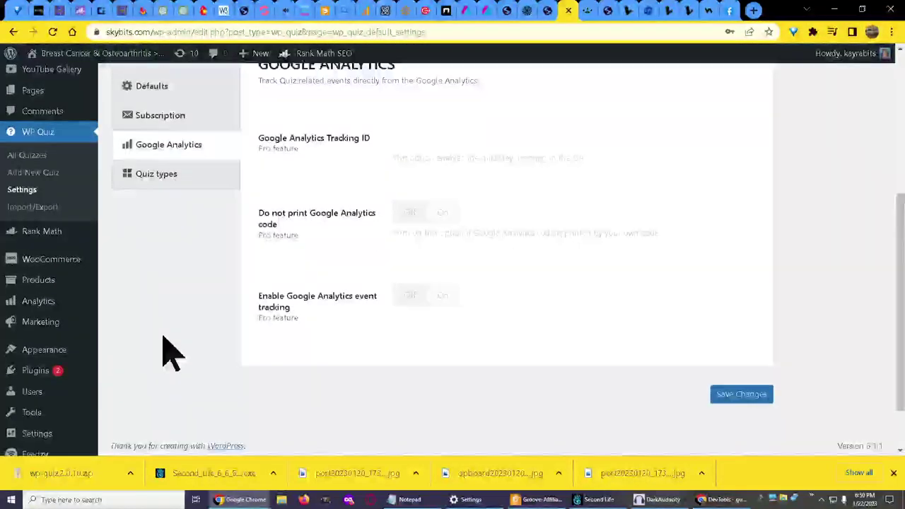
# Review which quiz types can be enabled or disabled in the WP Quiz settings.
pyautogui.scroll(1, 170, 354)
pyautogui.click(157, 236)
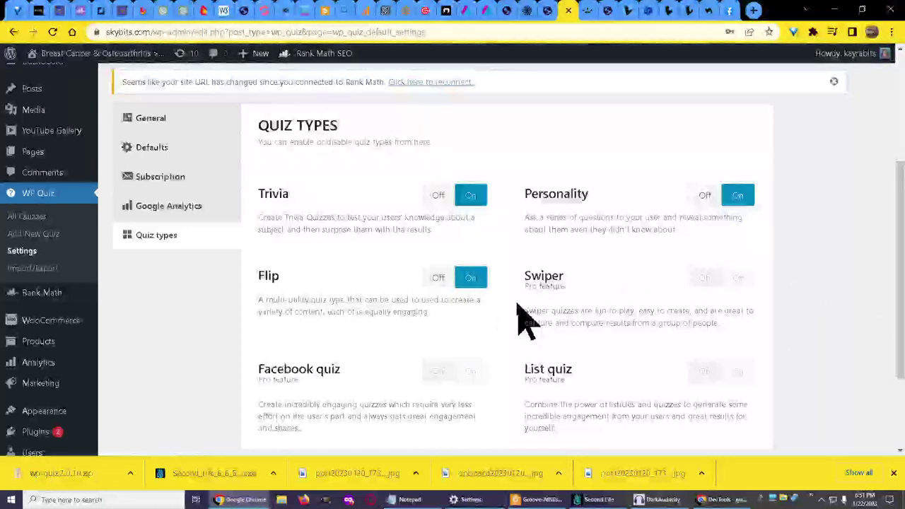
pyautogui.scroll(-1, 399, 283)
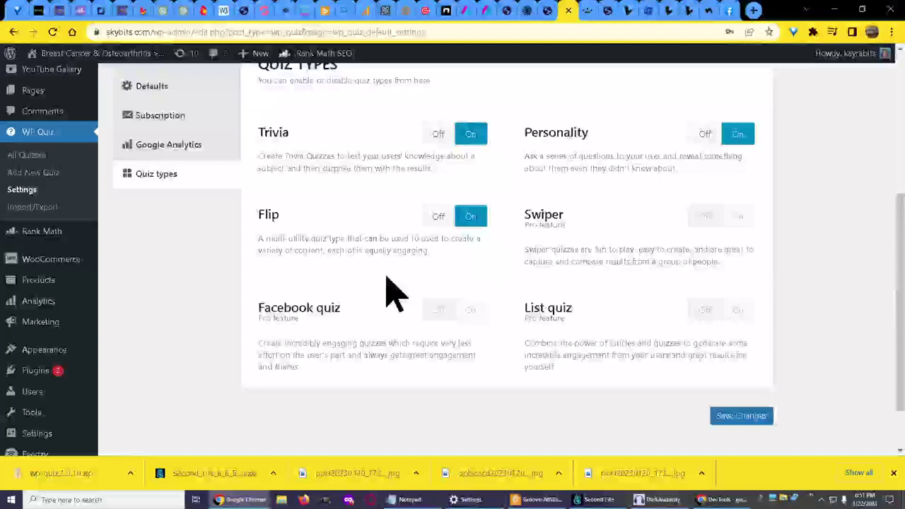
pyautogui.scroll(1, 396, 292)
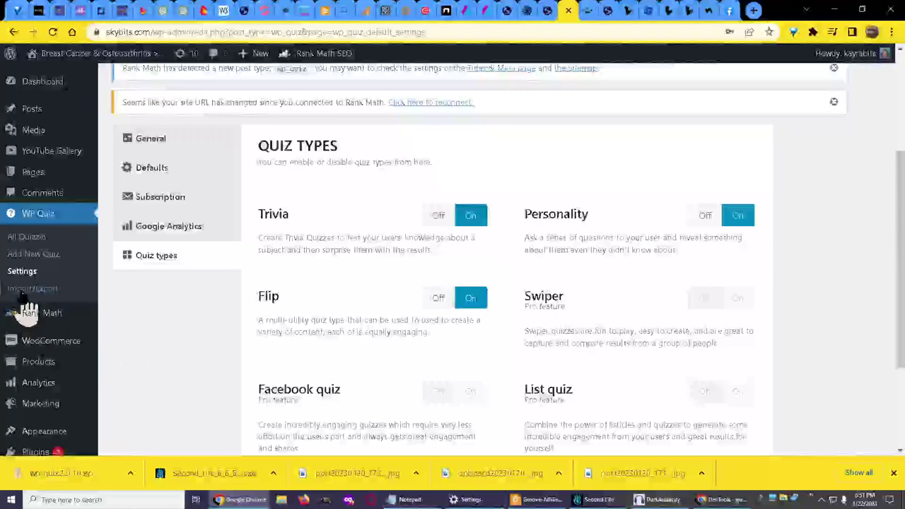
# Start a new WP Quiz of the Trivia type.
pyautogui.click(34, 254)
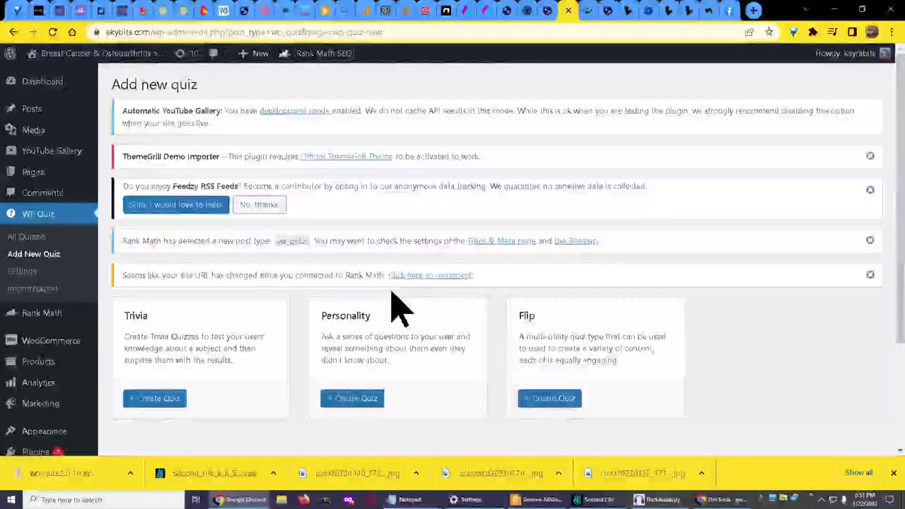
pyautogui.scroll(-1, 449, 339)
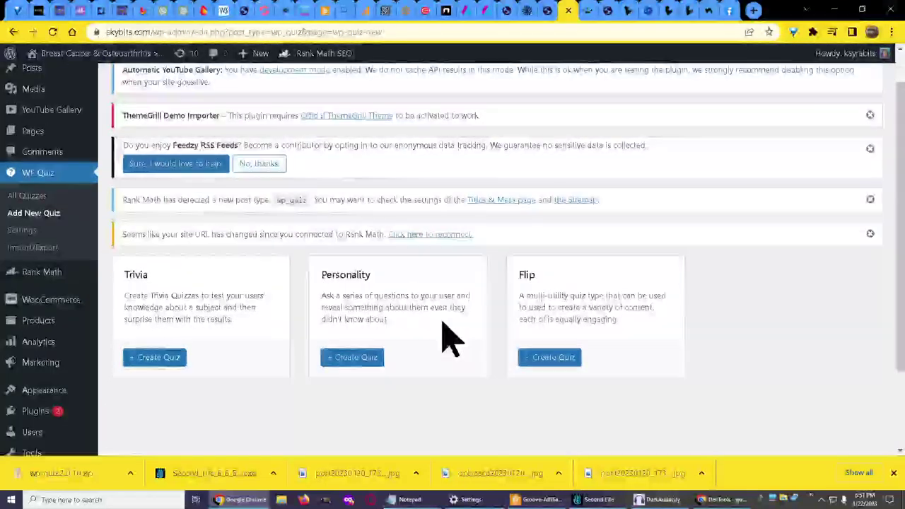
pyautogui.click(149, 359)
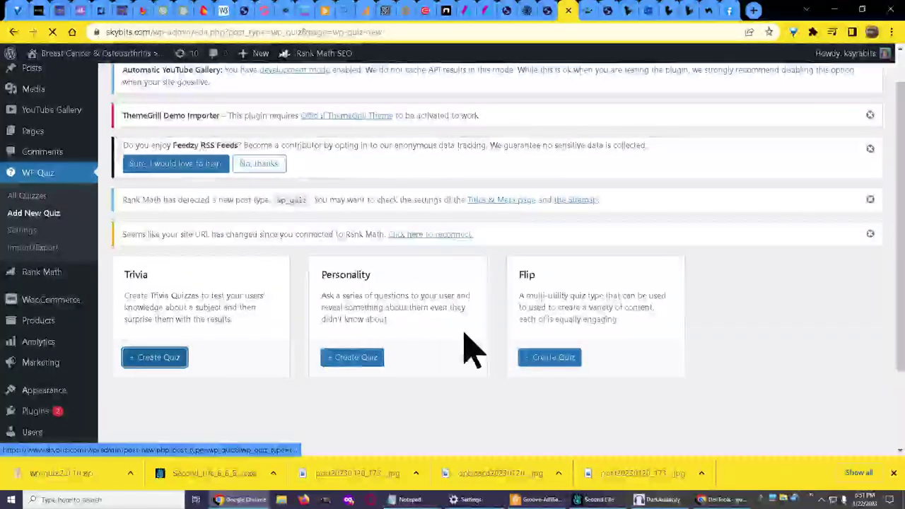
# Examine the new trivia quiz's editing page, including the title, question and result areas, publishing options and Rank Math SEO checks.
pyautogui.scroll(-4, 552, 318)
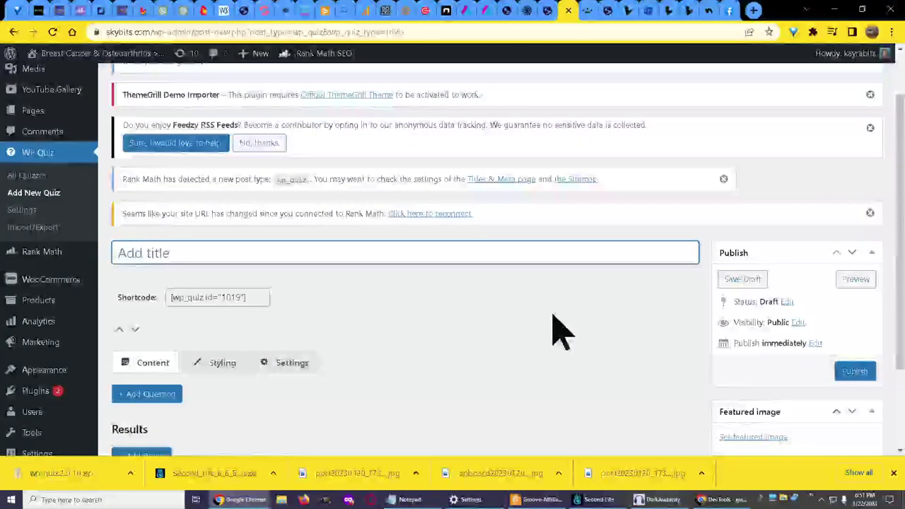
pyautogui.scroll(-2, 554, 318)
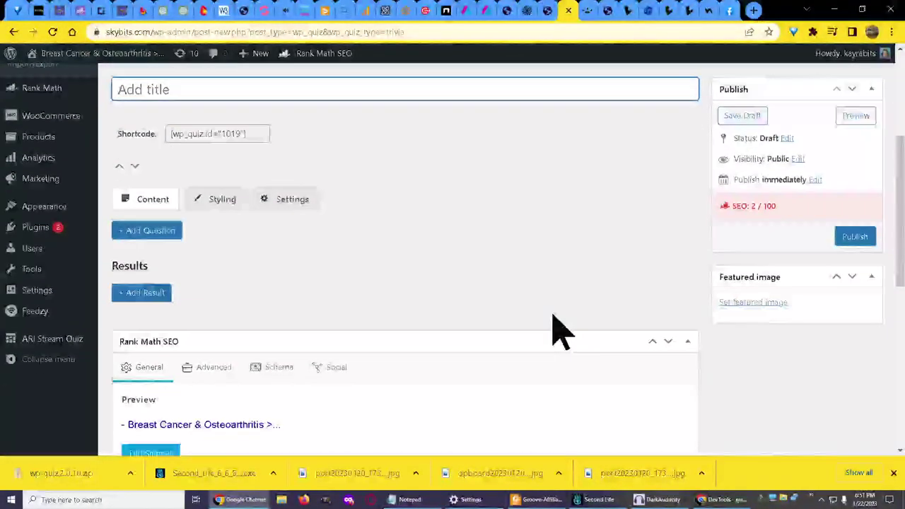
pyautogui.scroll(-2, 553, 318)
pyautogui.scroll(-3, 553, 328)
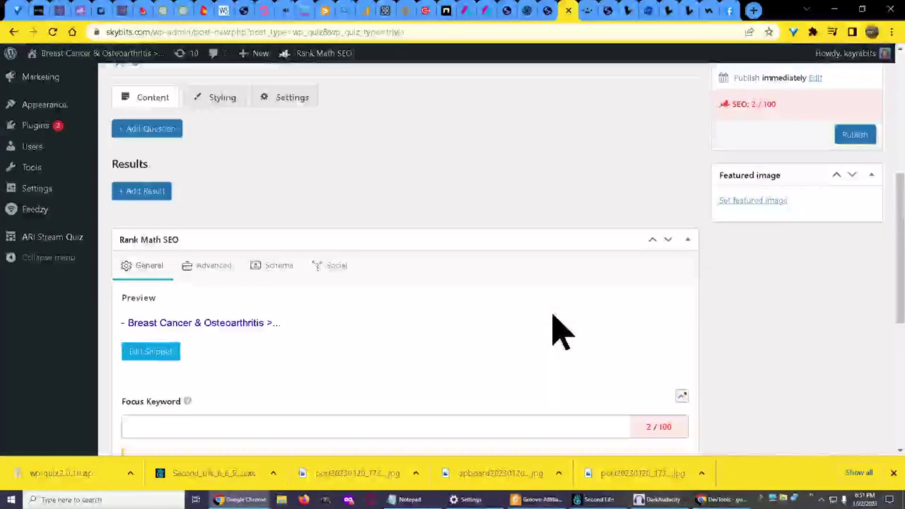
pyautogui.scroll(-2, 553, 328)
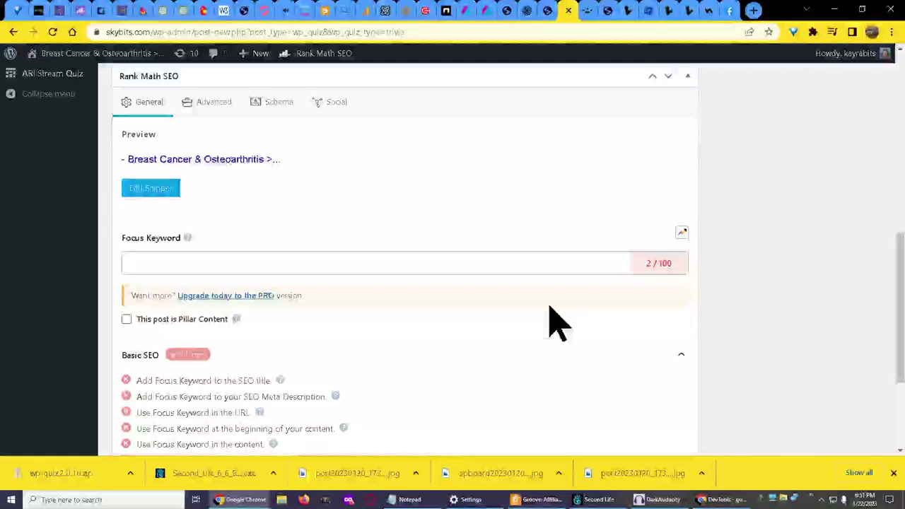
pyautogui.scroll(-3, 553, 329)
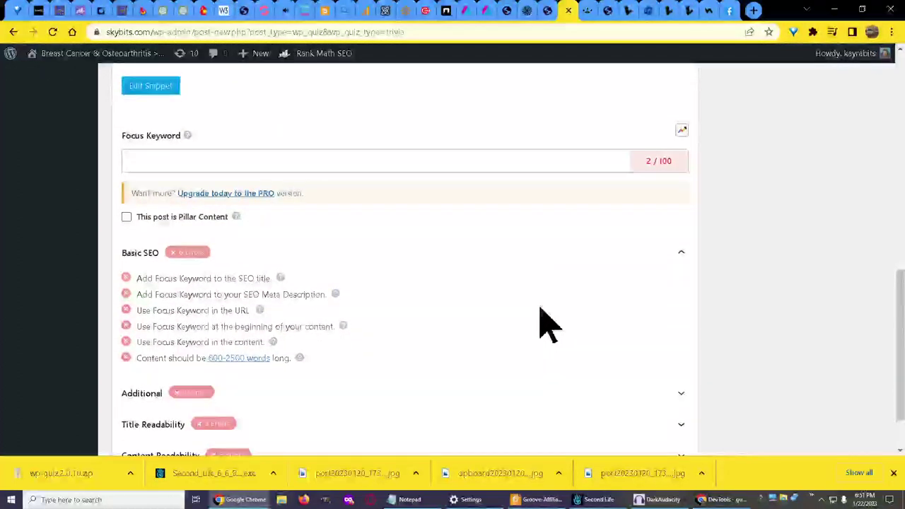
pyautogui.scroll(4, 537, 322)
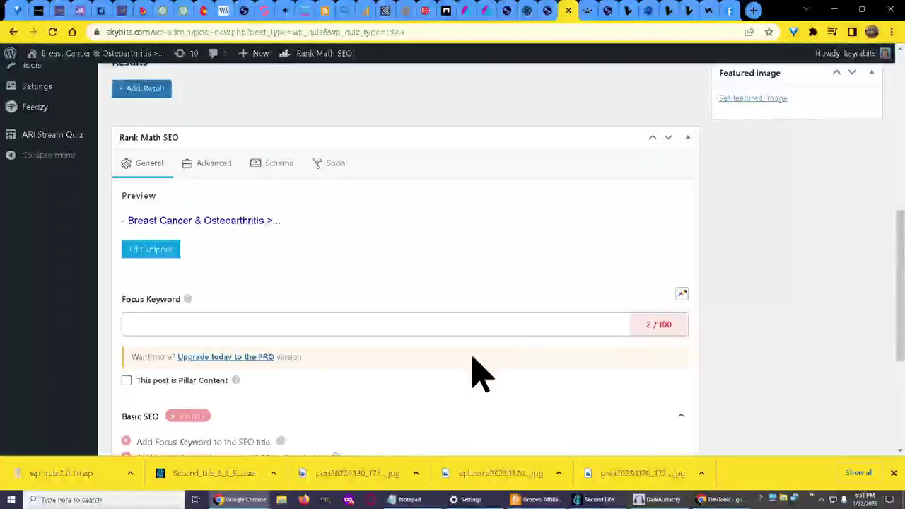
pyautogui.scroll(-1, 437, 375)
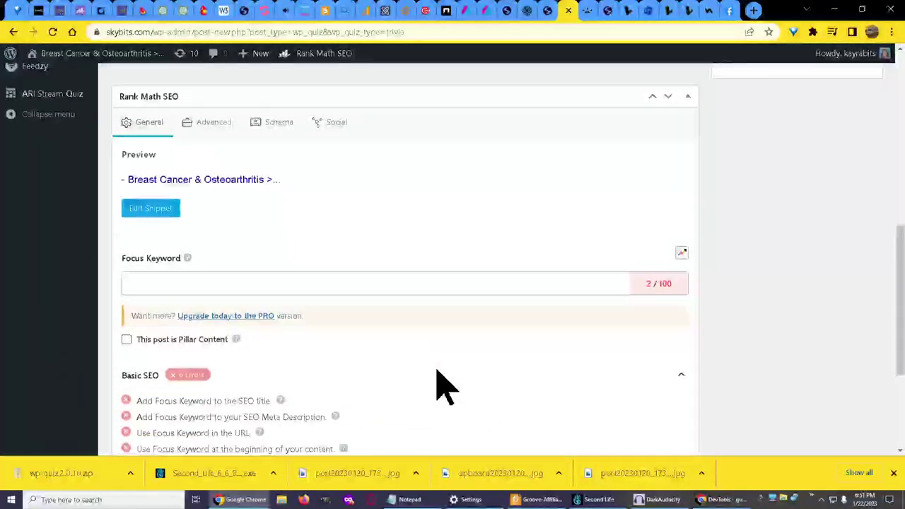
pyautogui.scroll(2, 435, 378)
pyautogui.scroll(5, 452, 378)
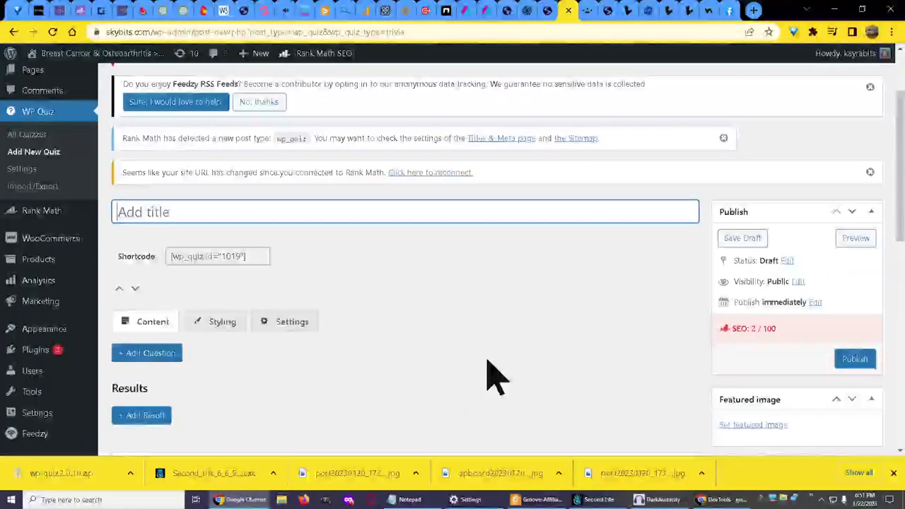
# Look over the quiz page's admin notices, shortcode, content, styling and settings sections, and the Rank Math SEO area.
pyautogui.scroll(1, 494, 378)
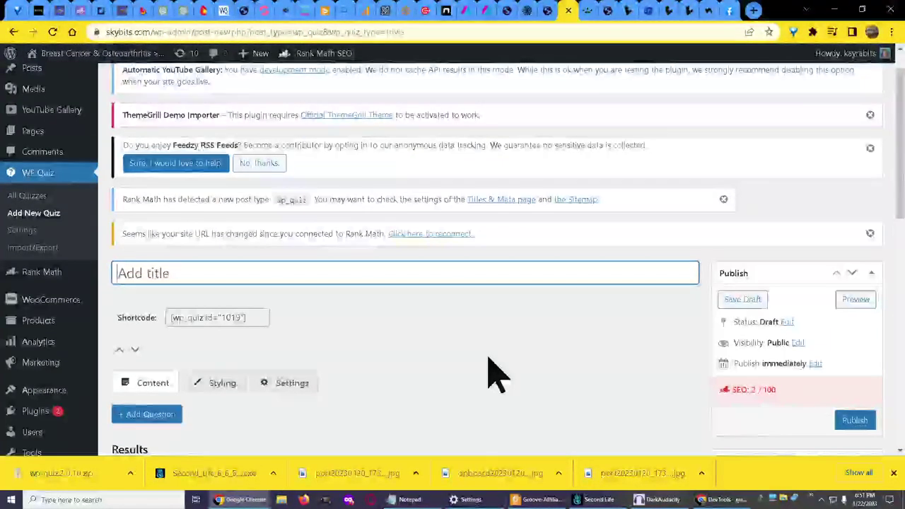
pyautogui.scroll(1, 494, 378)
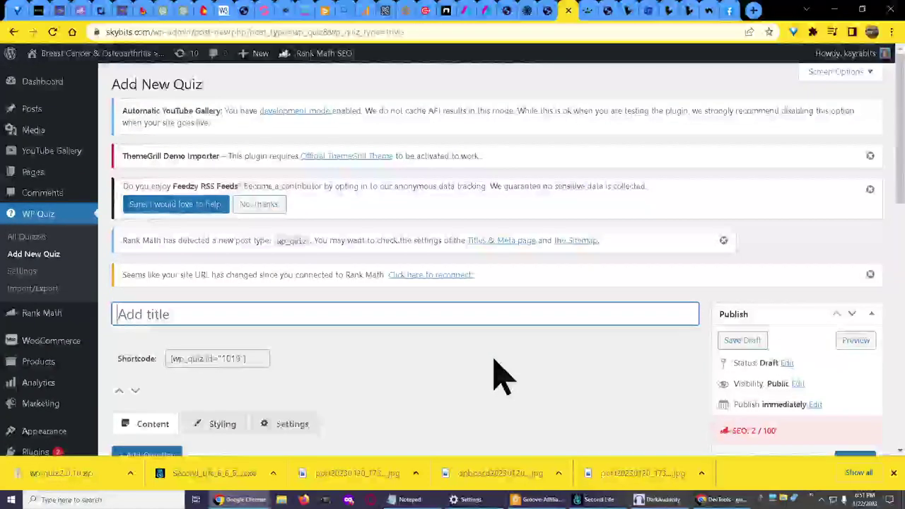
pyautogui.scroll(-1, 495, 360)
pyautogui.scroll(1, 495, 361)
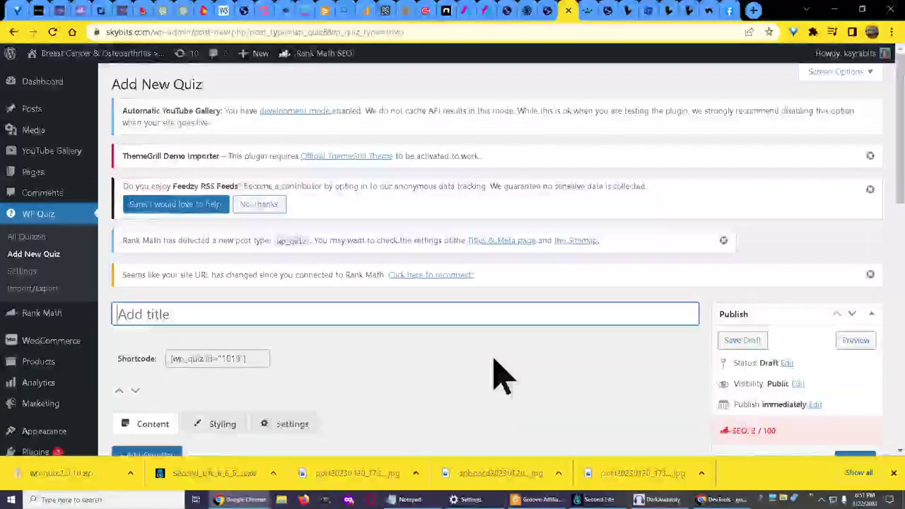
pyautogui.scroll(-1, 503, 378)
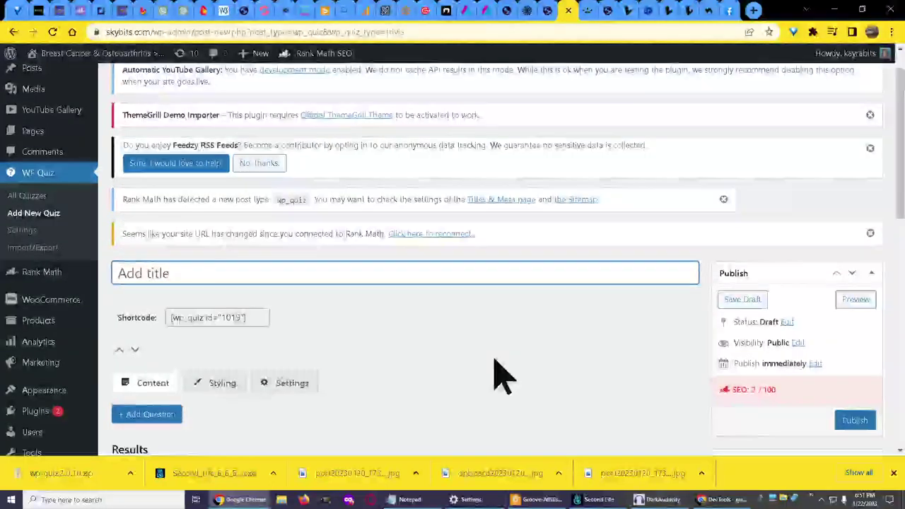
pyautogui.scroll(-1, 503, 378)
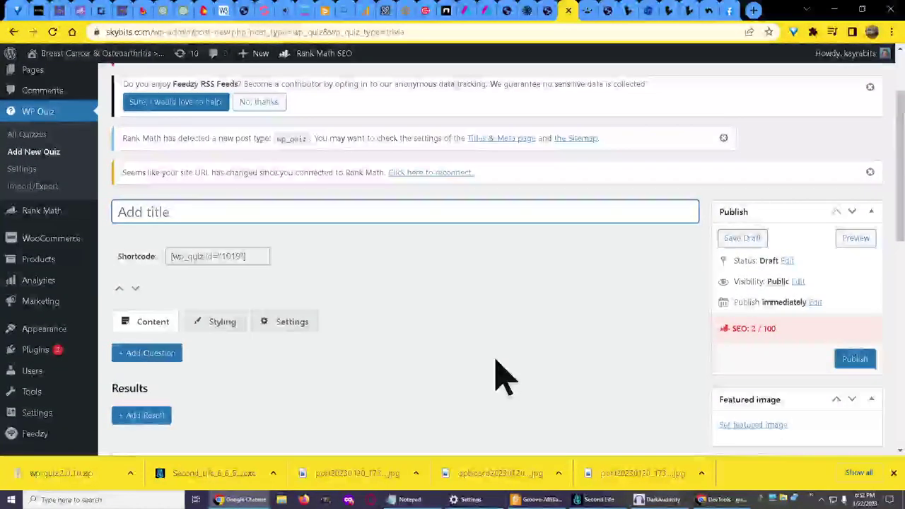
pyautogui.scroll(-1, 503, 367)
pyautogui.scroll(-1, 304, 339)
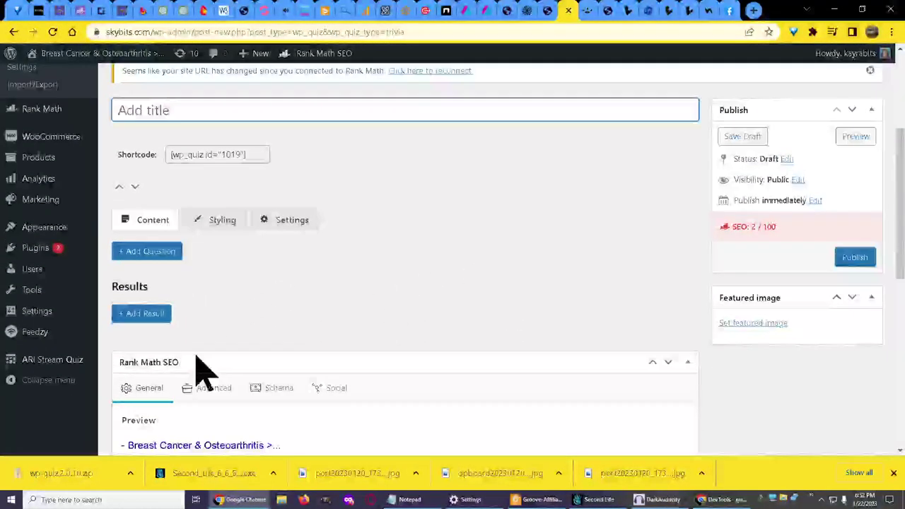
pyautogui.scroll(-1, 558, 340)
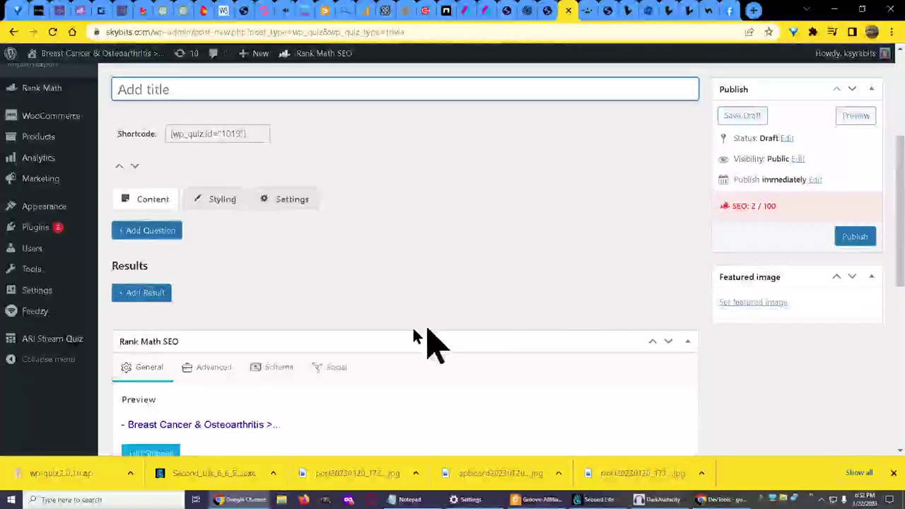
pyautogui.scroll(3, 400, 283)
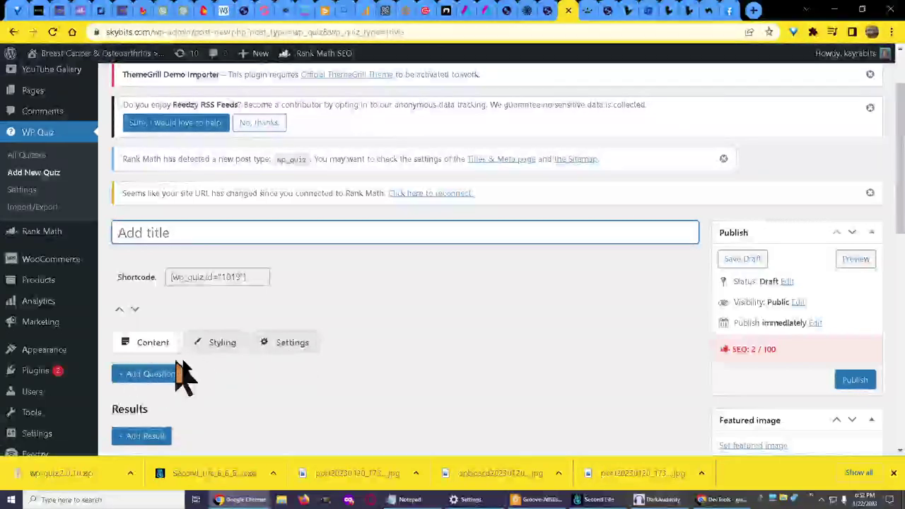
pyautogui.scroll(-2, 541, 367)
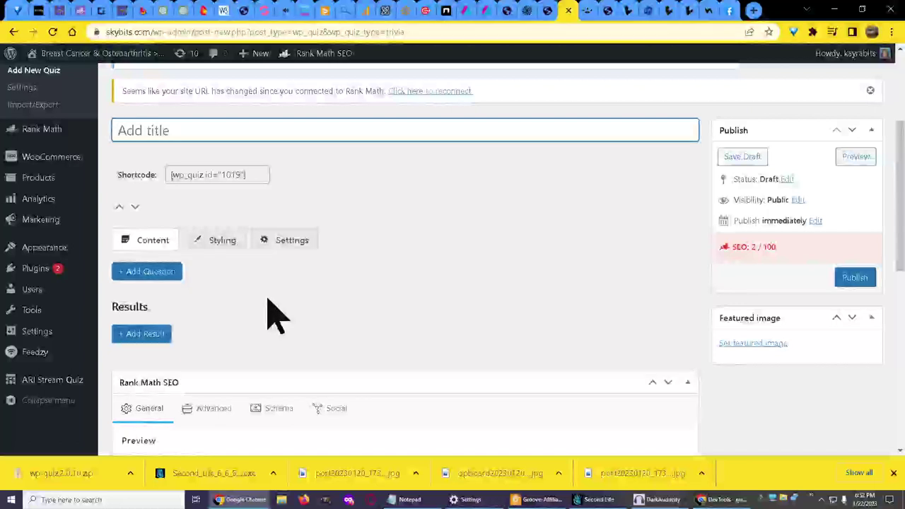
pyautogui.moveTo(39, 185)
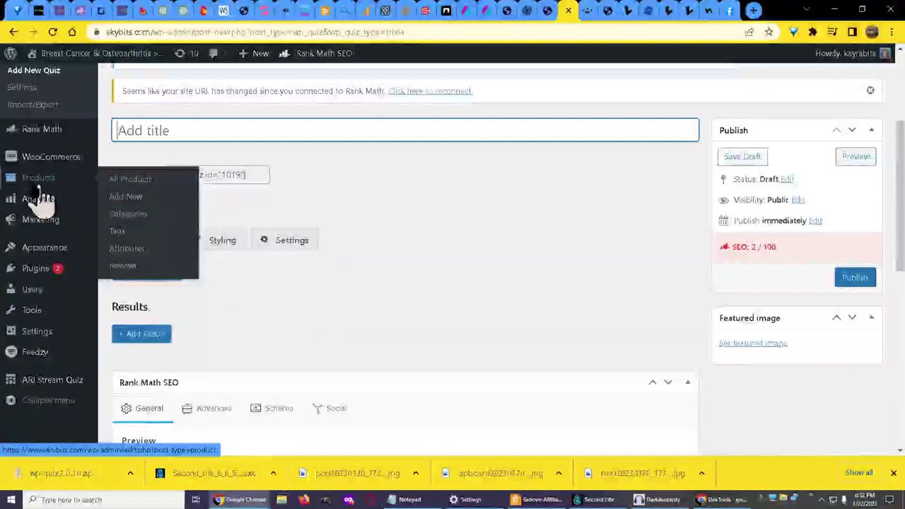
pyautogui.moveTo(8, 361)
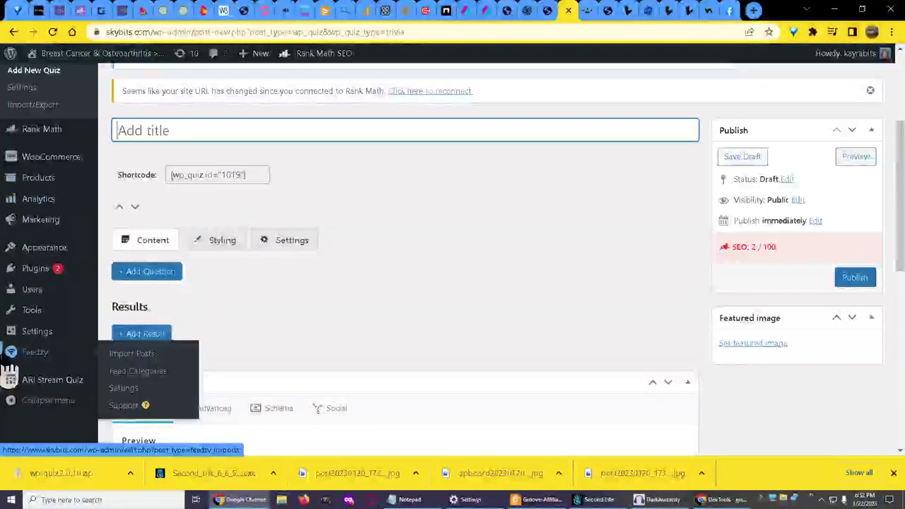
pyautogui.moveTo(31, 312)
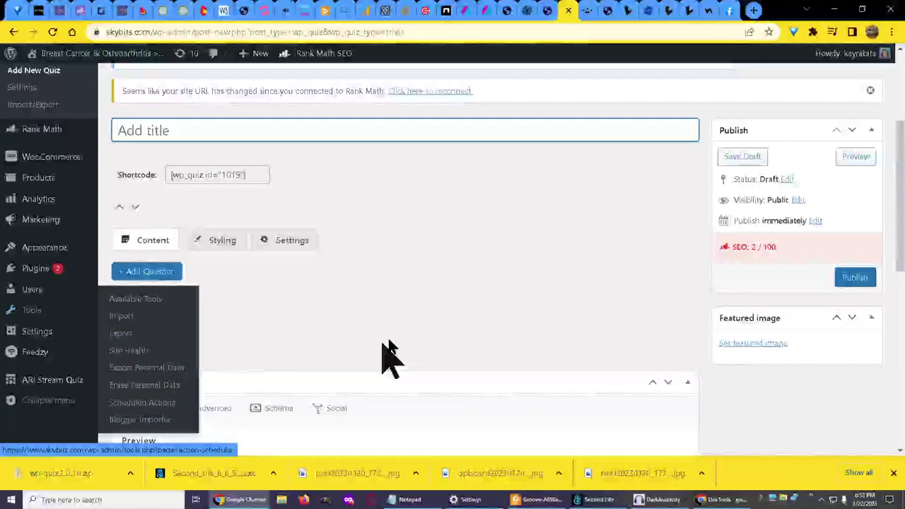
pyautogui.click(495, 312)
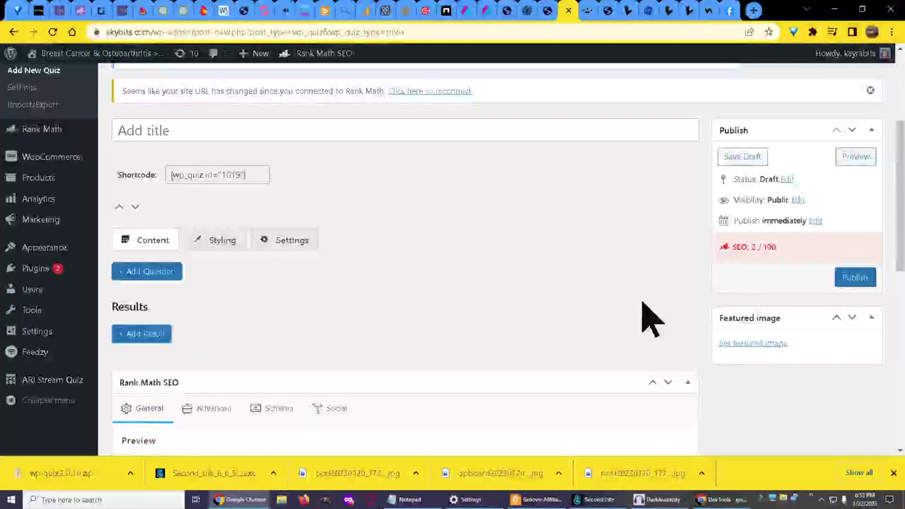
# Leave the new quiz without saving and open the public skybits.com home page.
pyautogui.scroll(5, 650, 289)
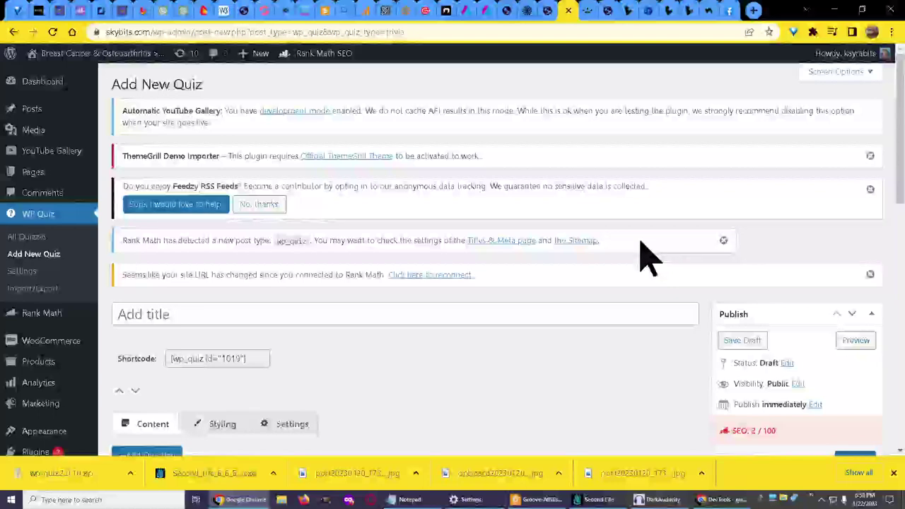
pyautogui.moveTo(82, 71)
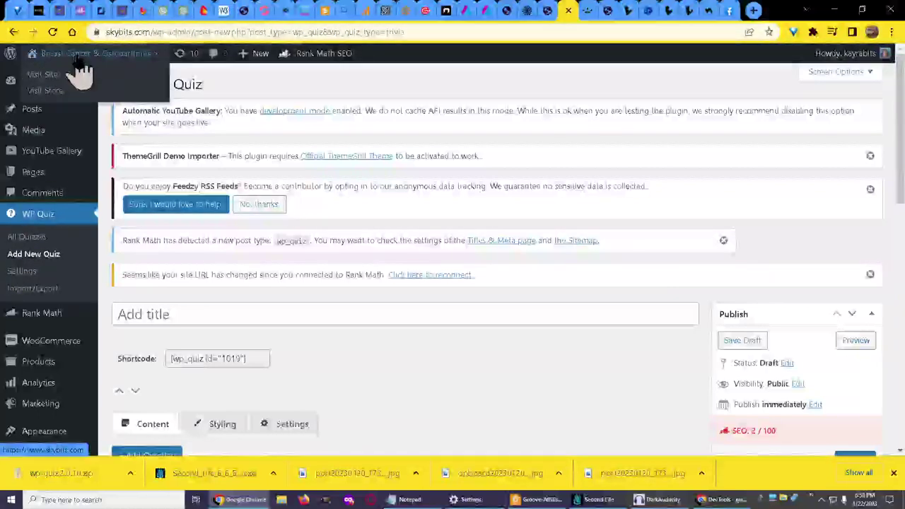
pyautogui.click(44, 90)
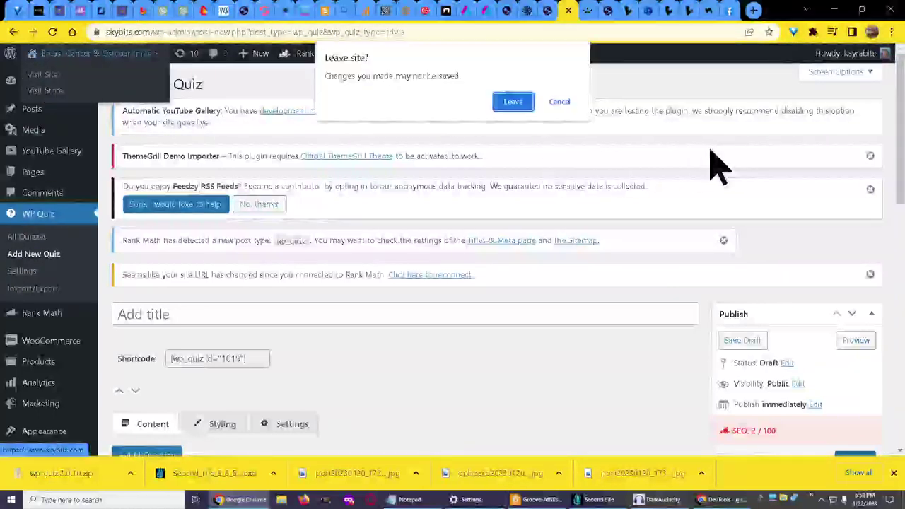
pyautogui.click(510, 103)
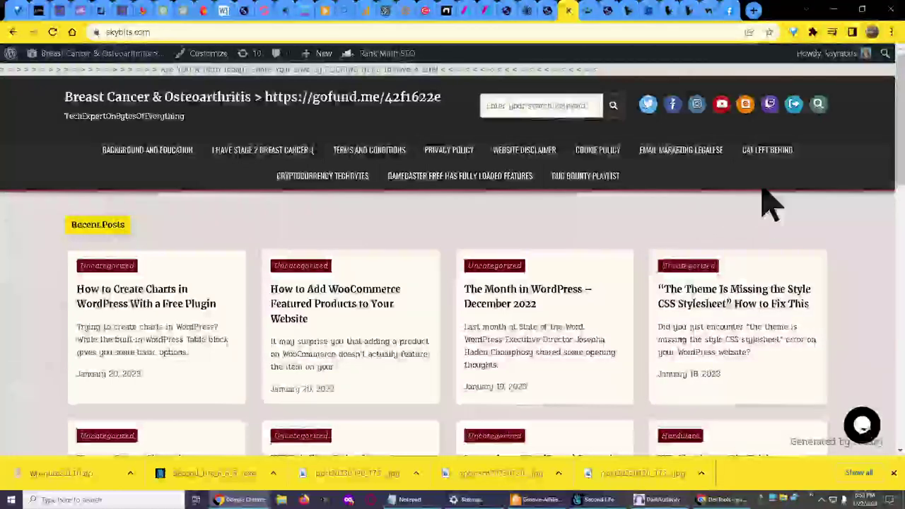
# Browse the recent posts on the skybits.com home page and return to the site header.
pyautogui.scroll(-3, 844, 222)
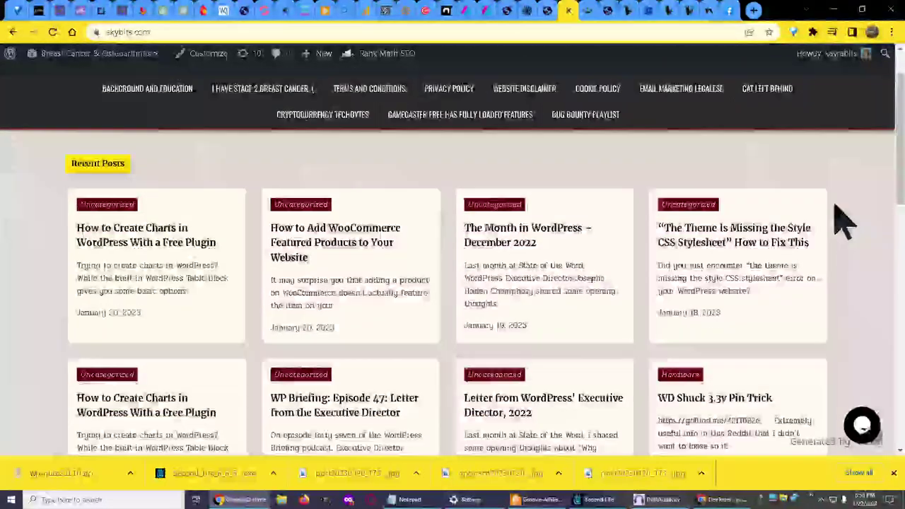
pyautogui.scroll(-2, 892, 209)
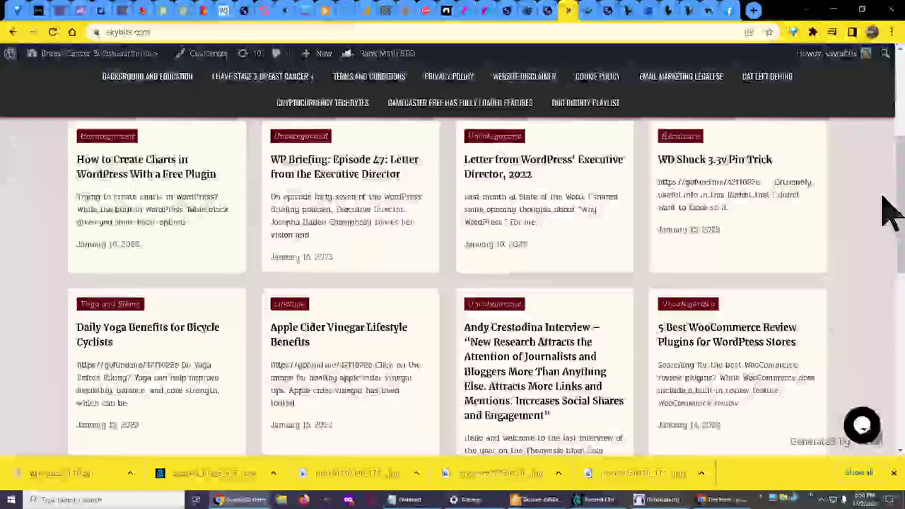
pyautogui.scroll(-1, 891, 209)
pyautogui.scroll(-1, 883, 197)
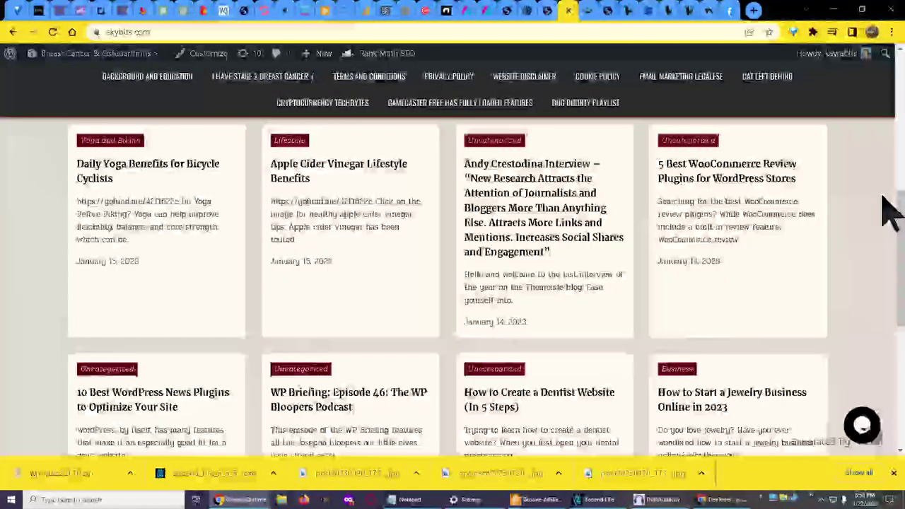
pyautogui.scroll(2, 889, 211)
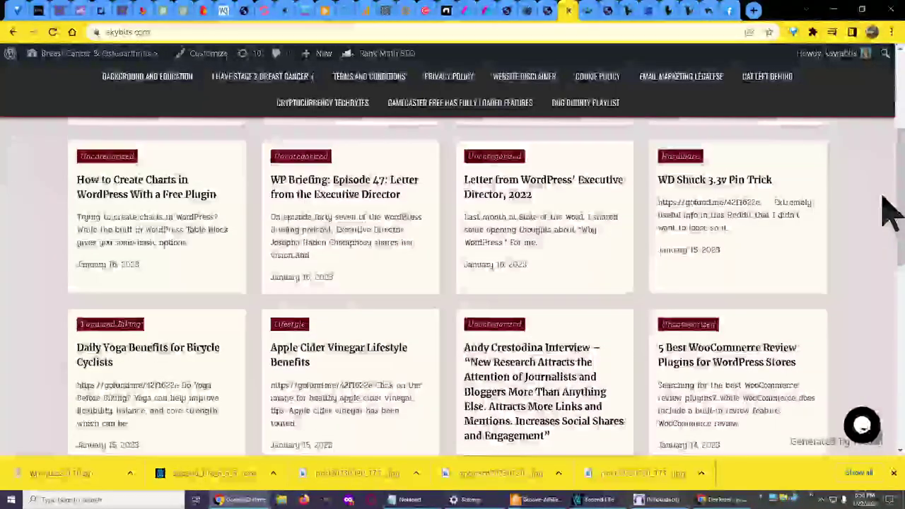
pyautogui.scroll(1, 892, 211)
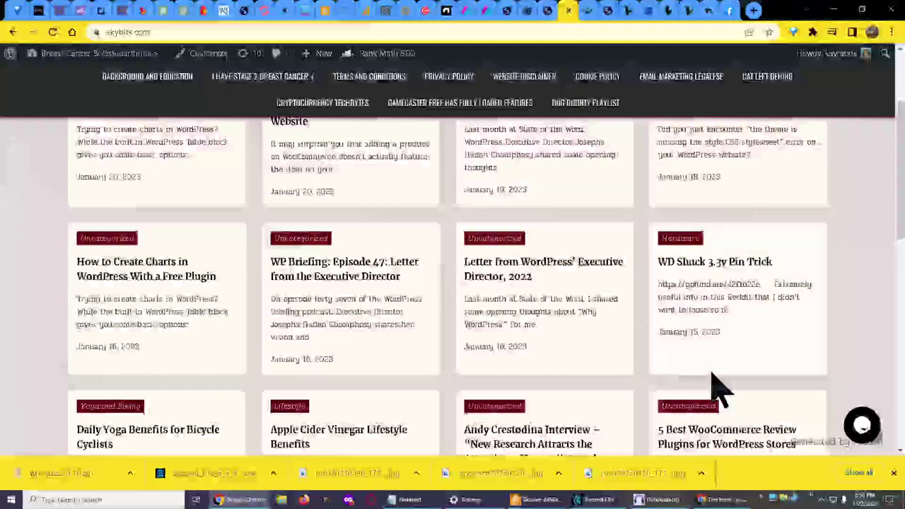
pyautogui.scroll(3, 733, 396)
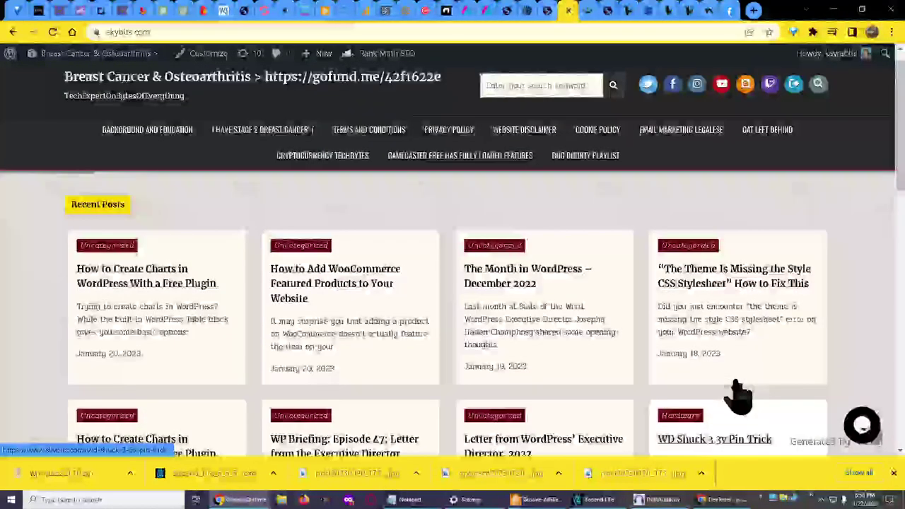
pyautogui.scroll(1, 735, 396)
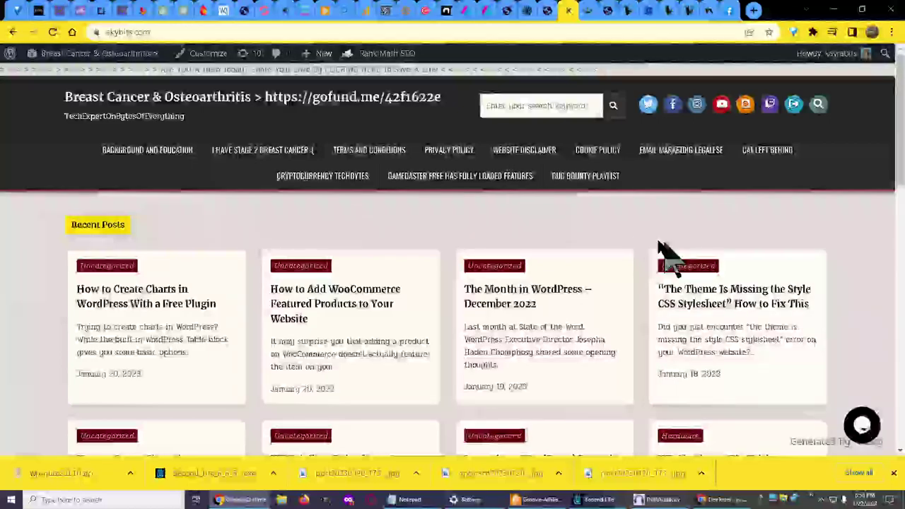
# Open the site's Bug Bounty Playlist page and view its embedded YouTube video down to the footer.
pyautogui.click(585, 176)
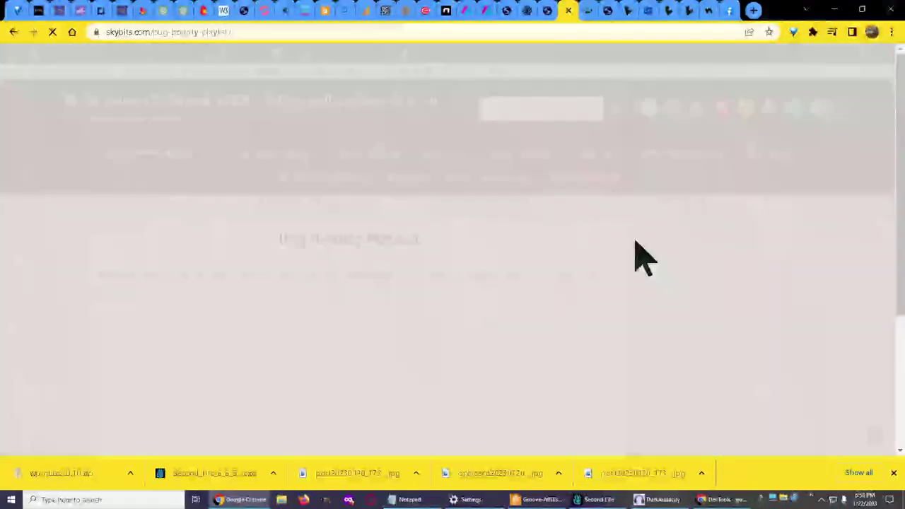
pyautogui.scroll(-1, 707, 332)
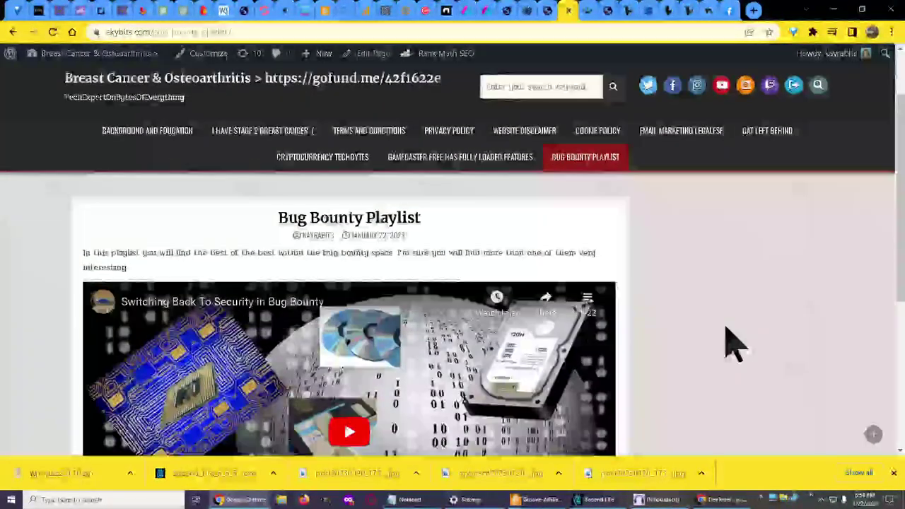
pyautogui.scroll(-5, 735, 344)
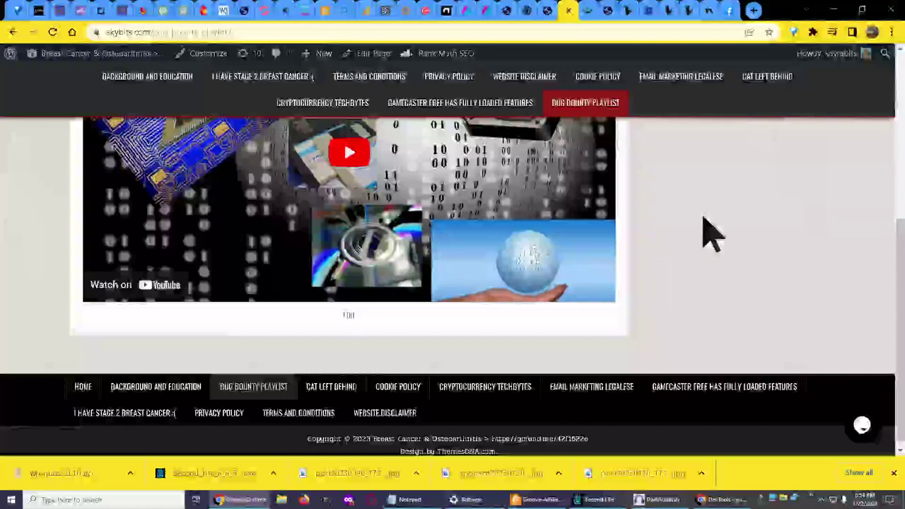
pyautogui.scroll(3, 819, 251)
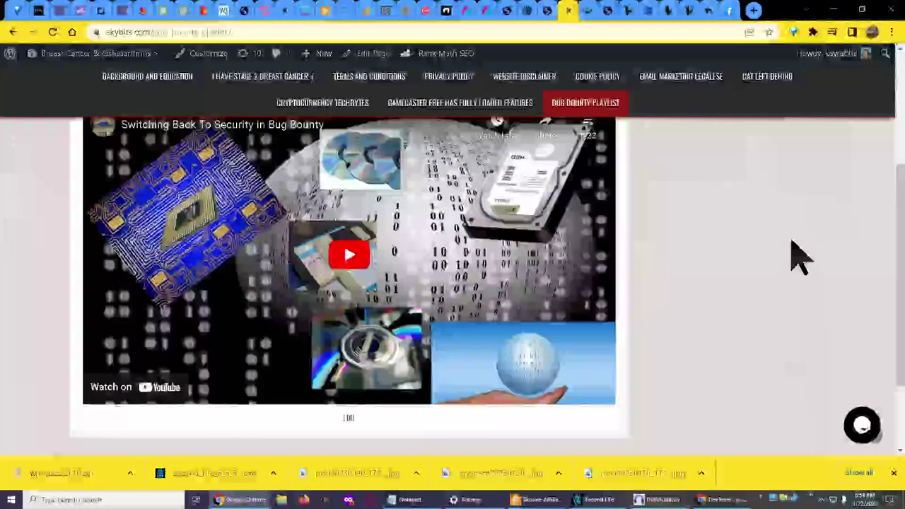